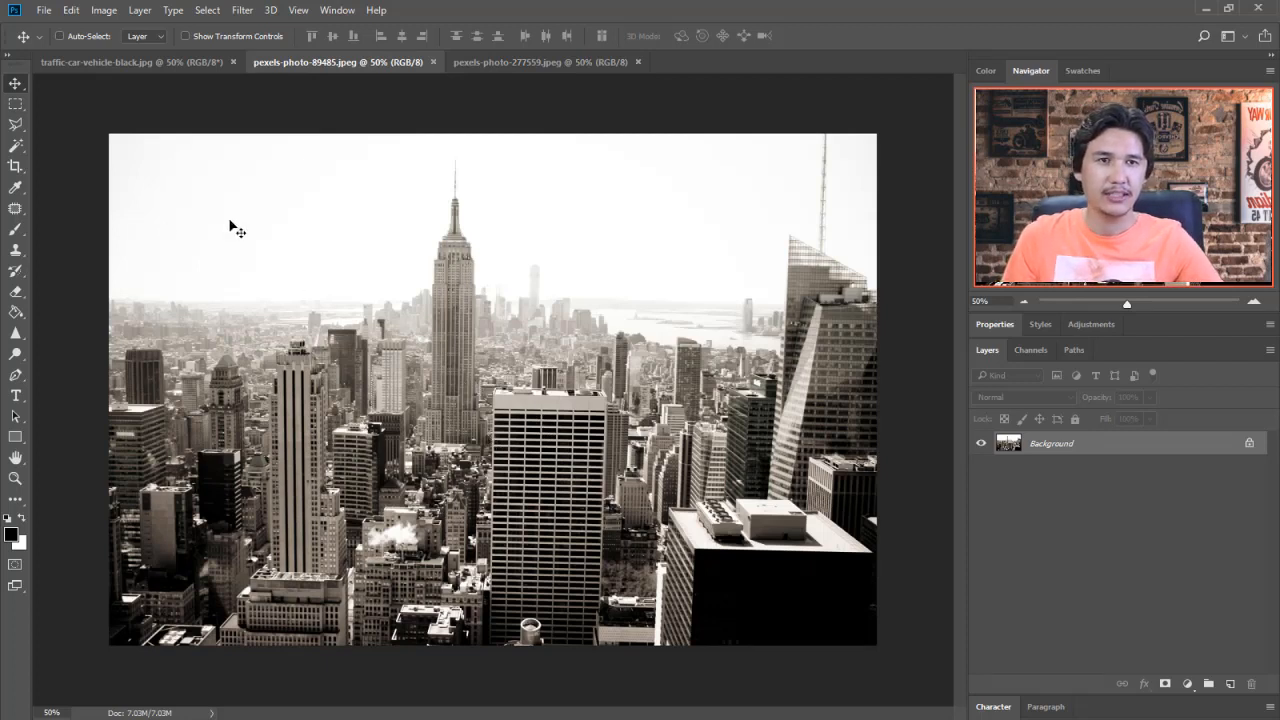
Step: Outline a five-sided practice selection in the sky beside the Empire State Building with the Polygonal Lasso Tool
click(15, 124)
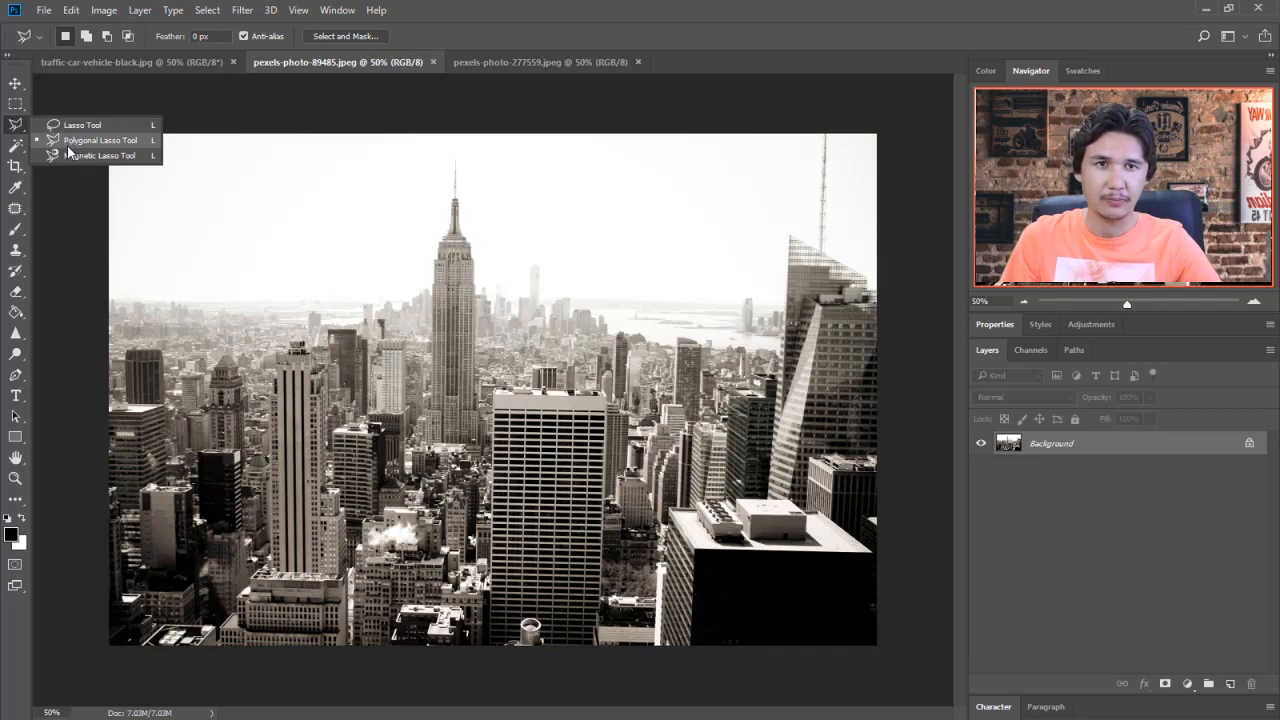
click(68, 145)
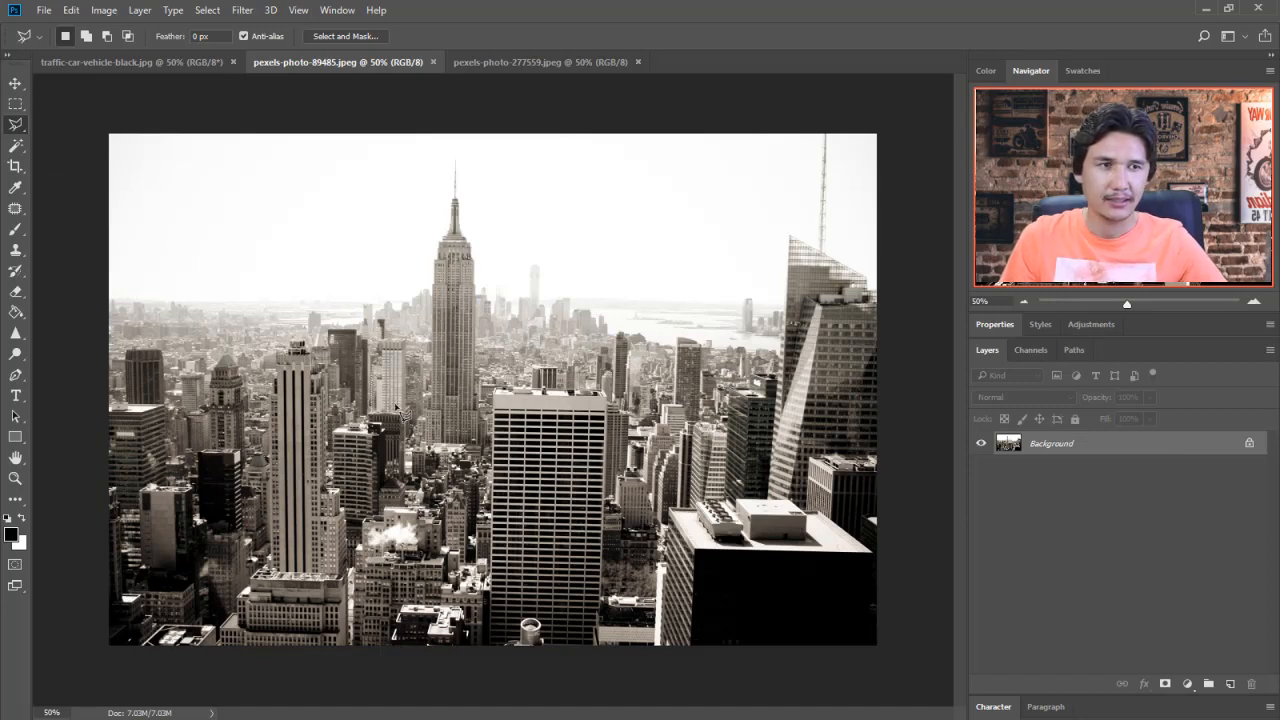
click(528, 212)
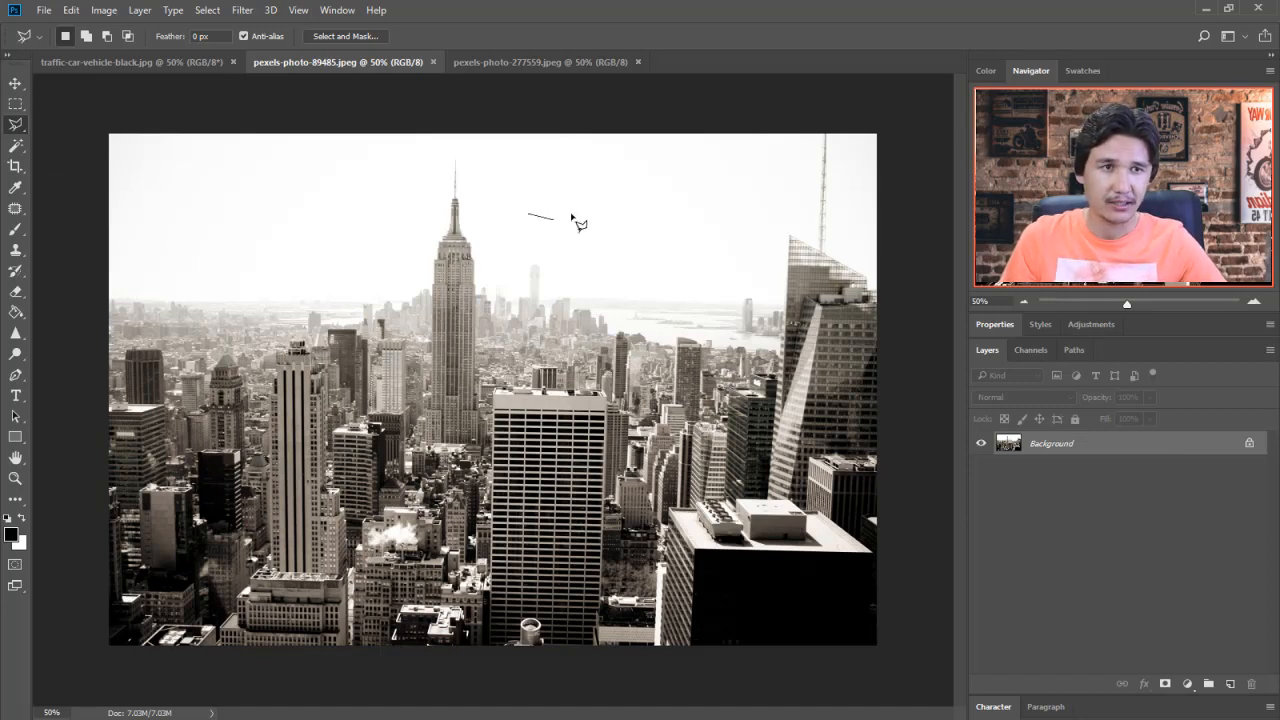
click(605, 178)
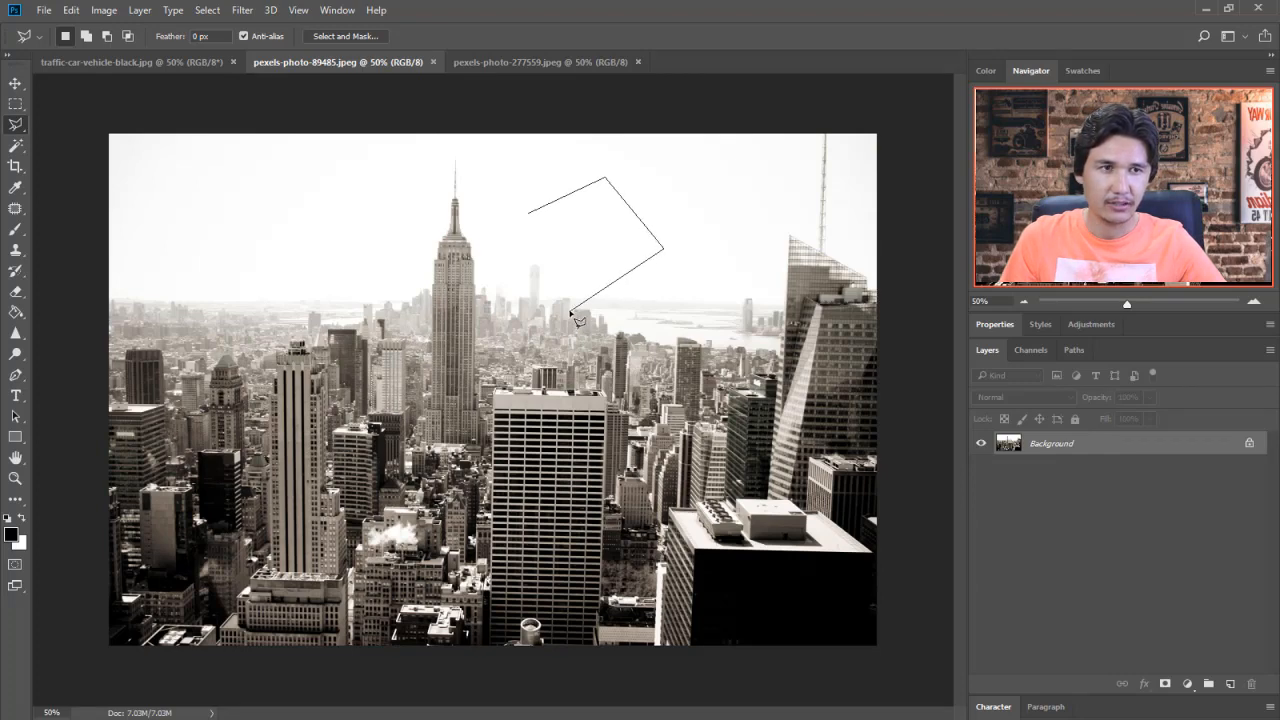
click(490, 265)
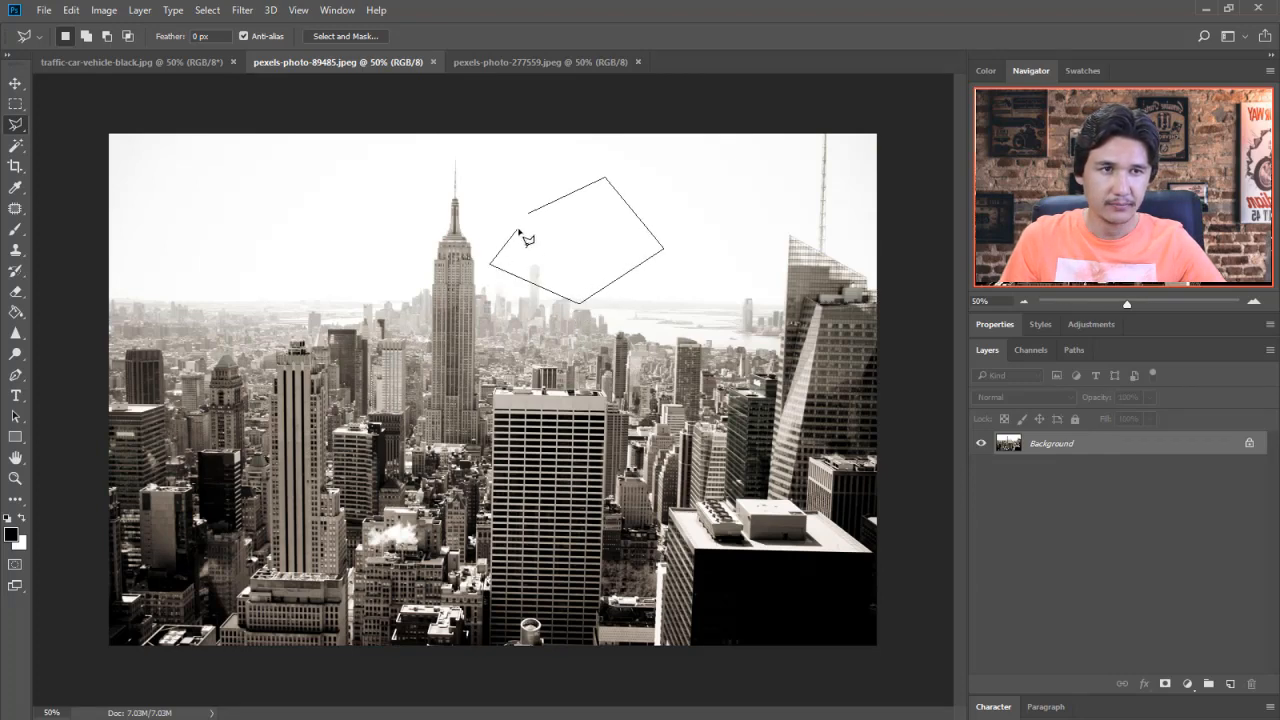
click(528, 220)
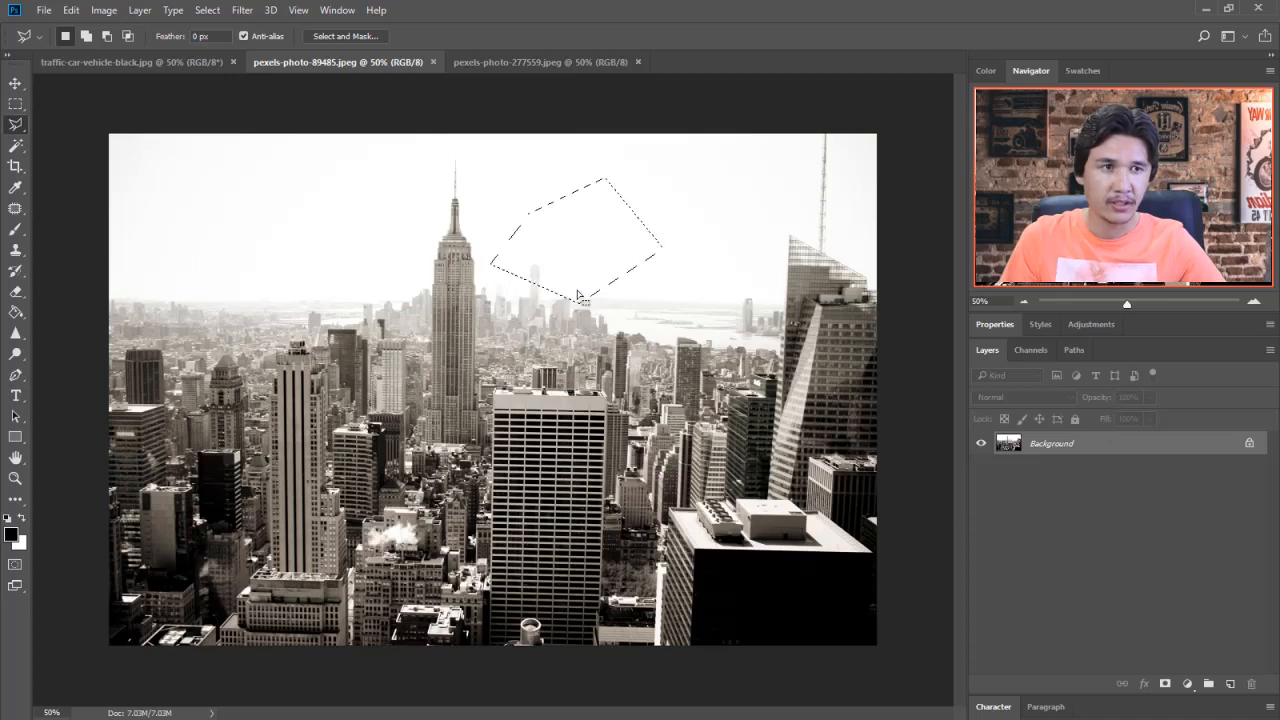
Step: Select the glass skyscraper at the photo's right edge with a closed polygonal outline along its sides and slanted roof
click(790, 240)
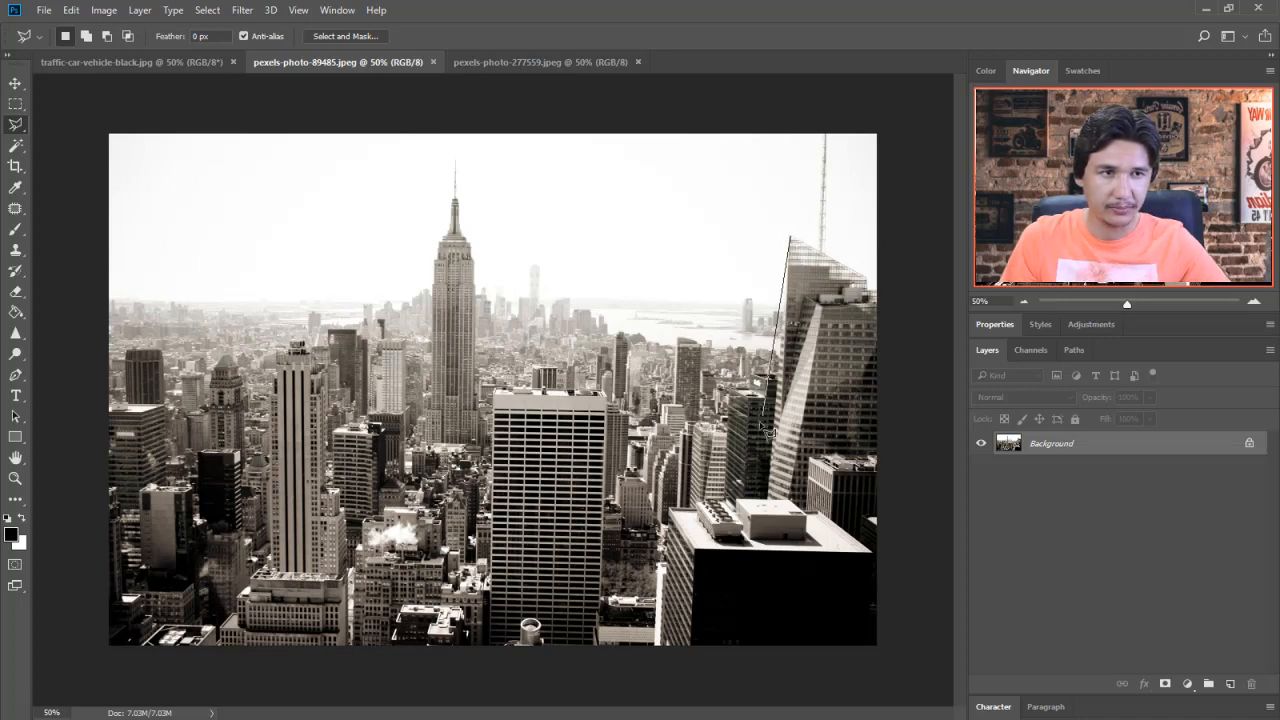
click(769, 497)
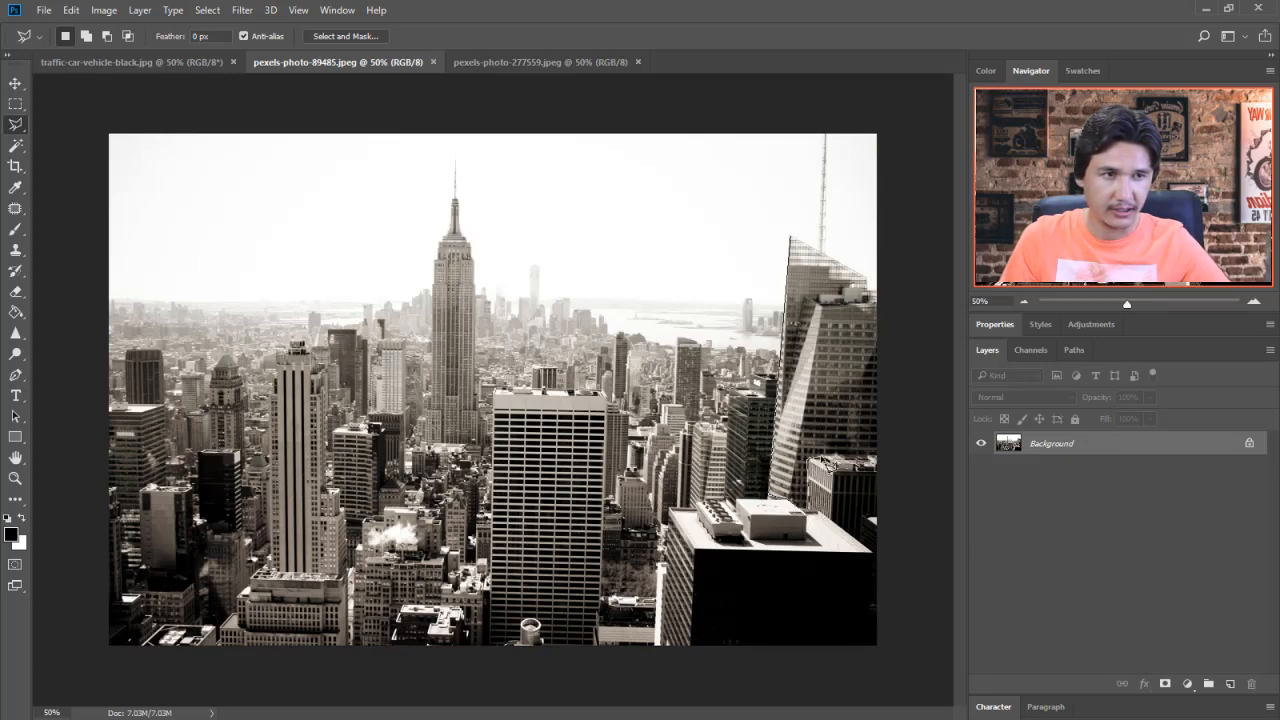
click(874, 458)
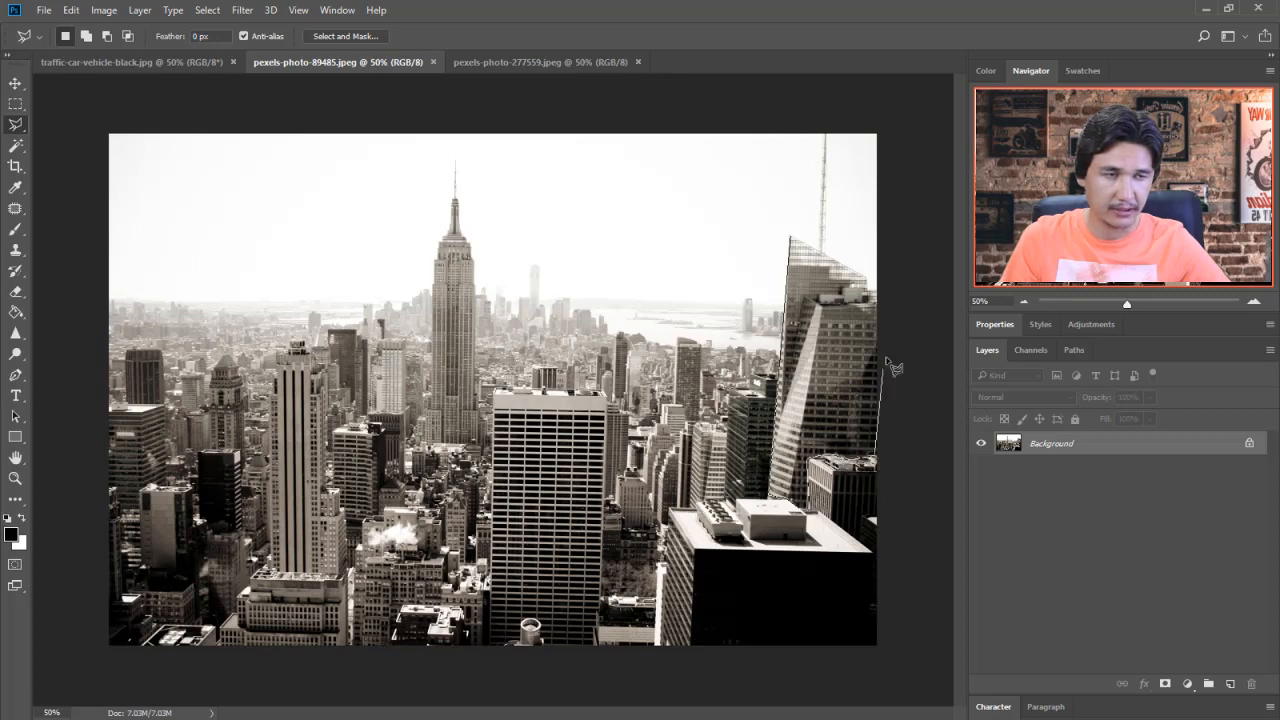
click(870, 285)
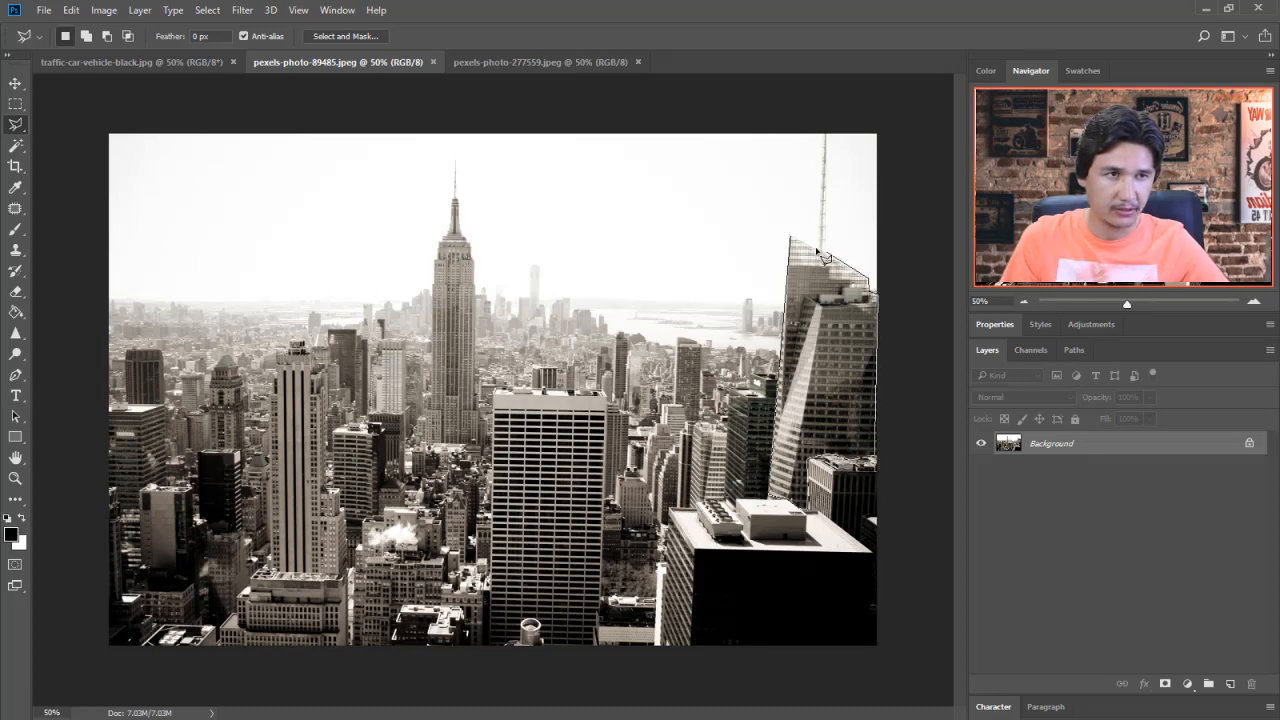
click(792, 240)
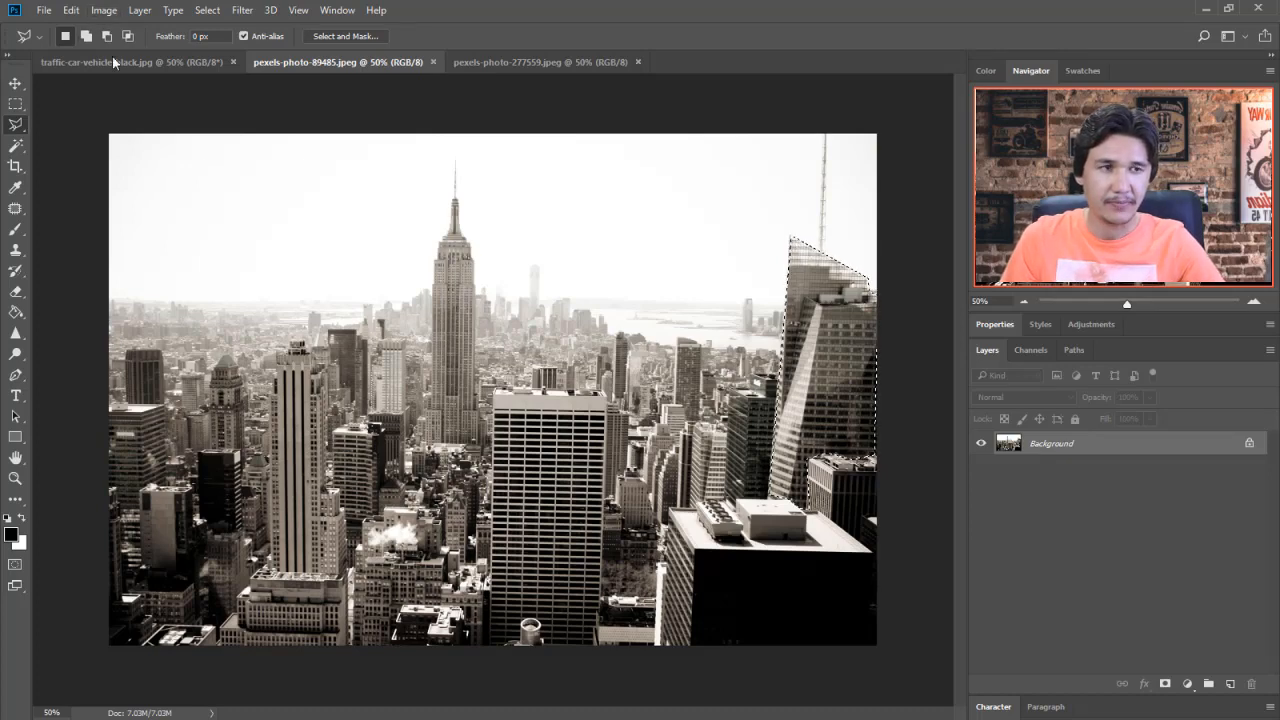
Step: Copy the selected skyscraper and paste it onto a new layer
click(98, 12)
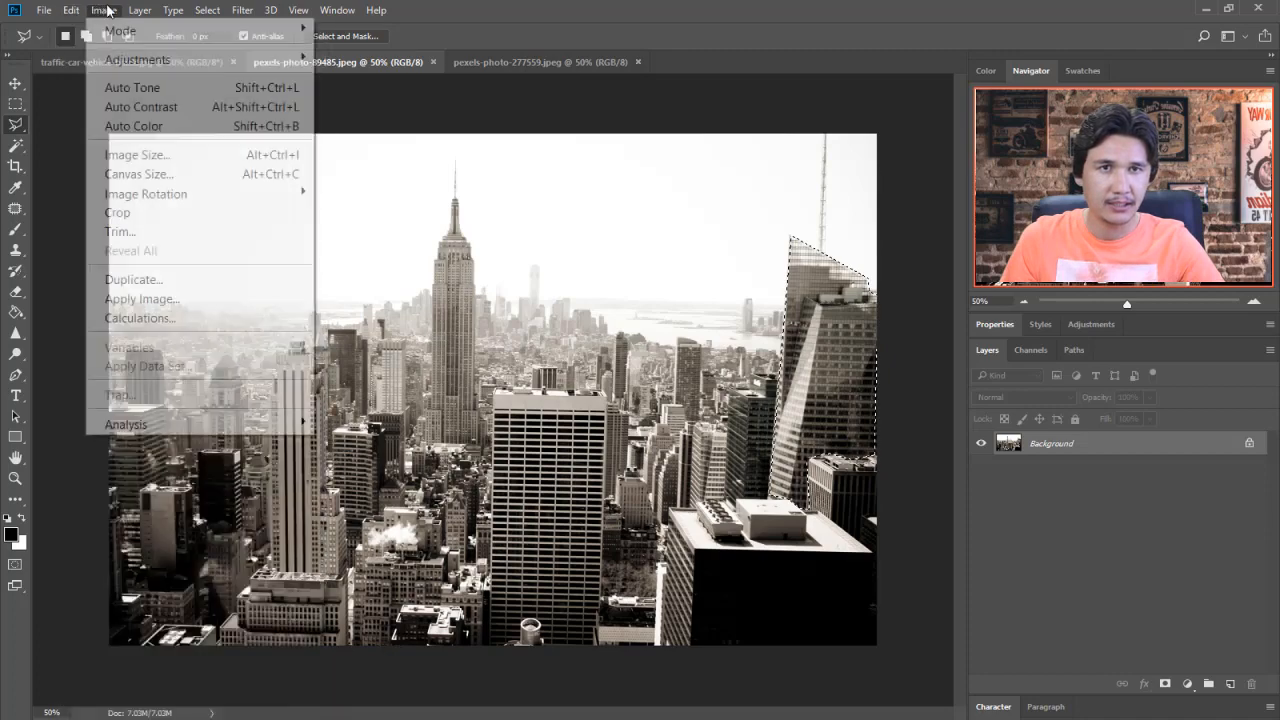
mouse_move(80, 20)
click(117, 163)
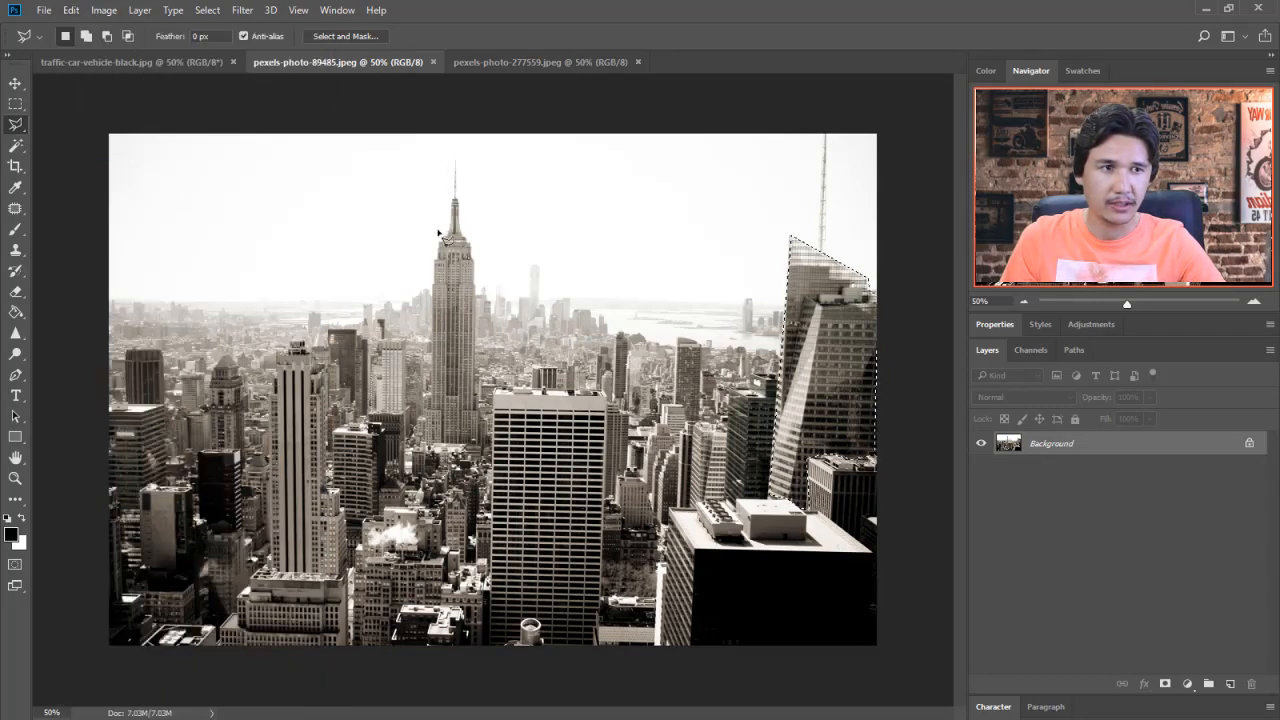
click(71, 10)
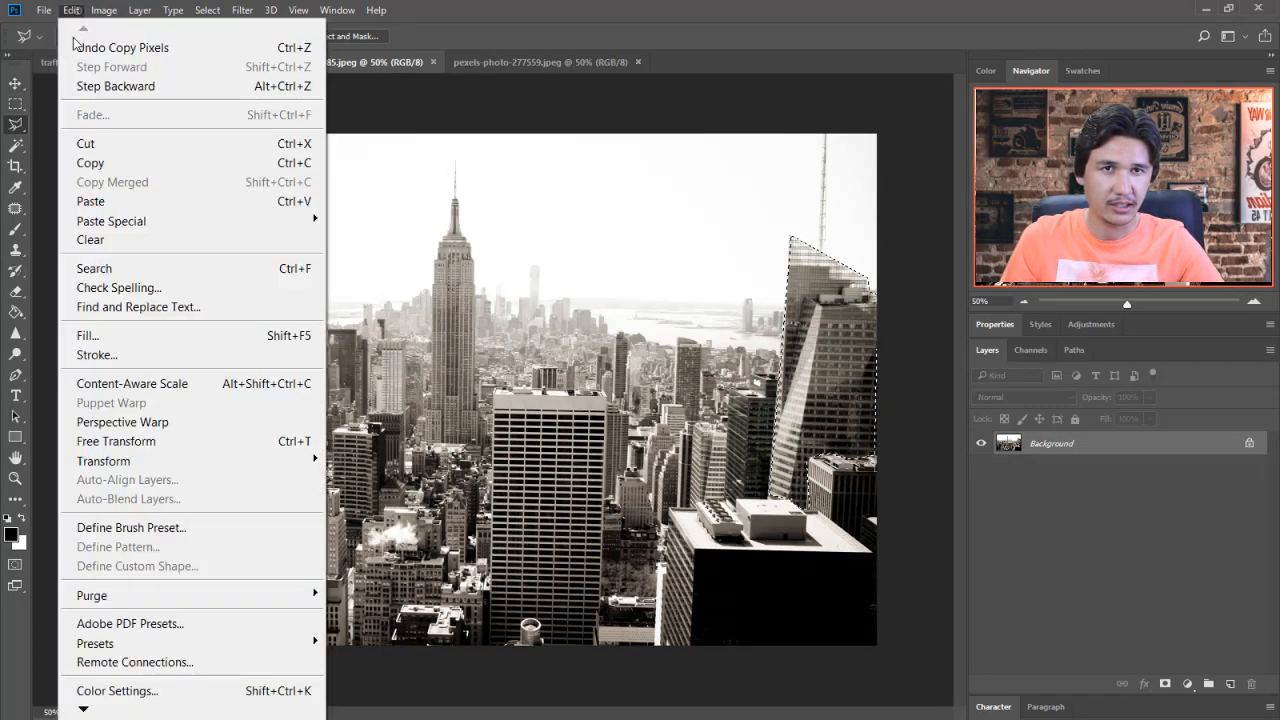
click(91, 201)
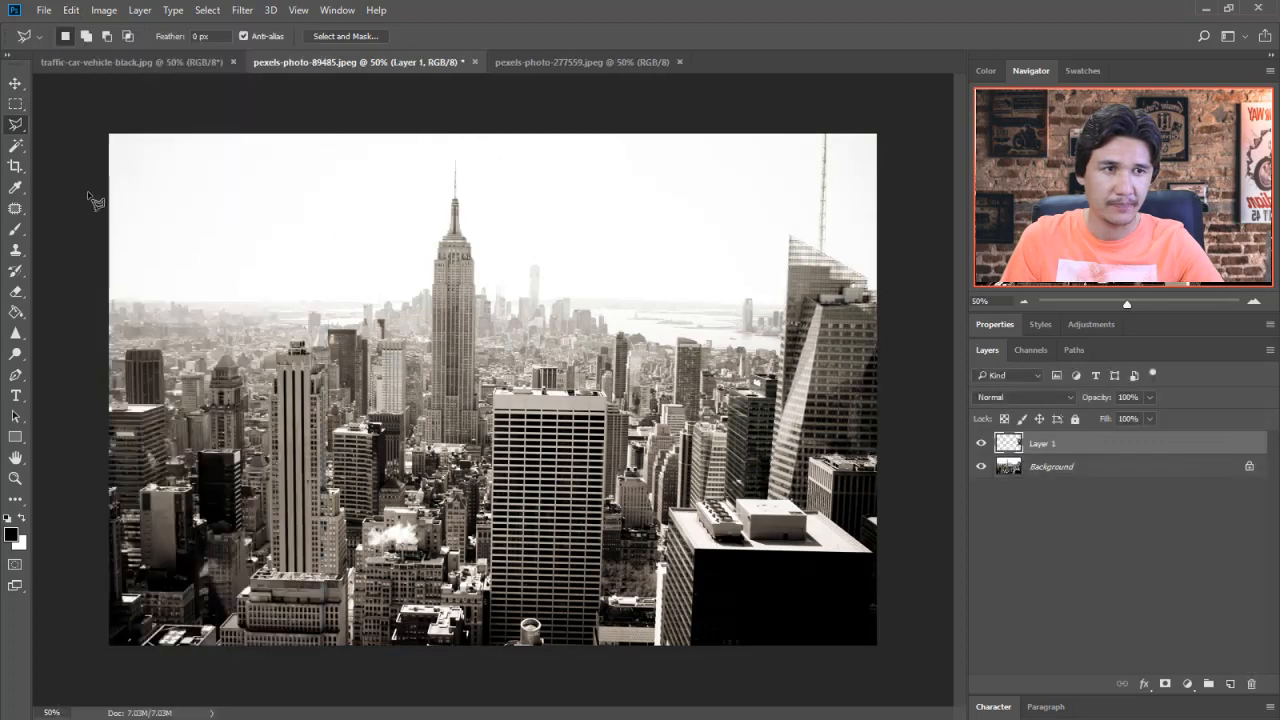
Step: Move the pasted skyscraper across to the left side of the city skyline
click(15, 84)
drag(812, 358, 187, 340)
drag(220, 380, 197, 397)
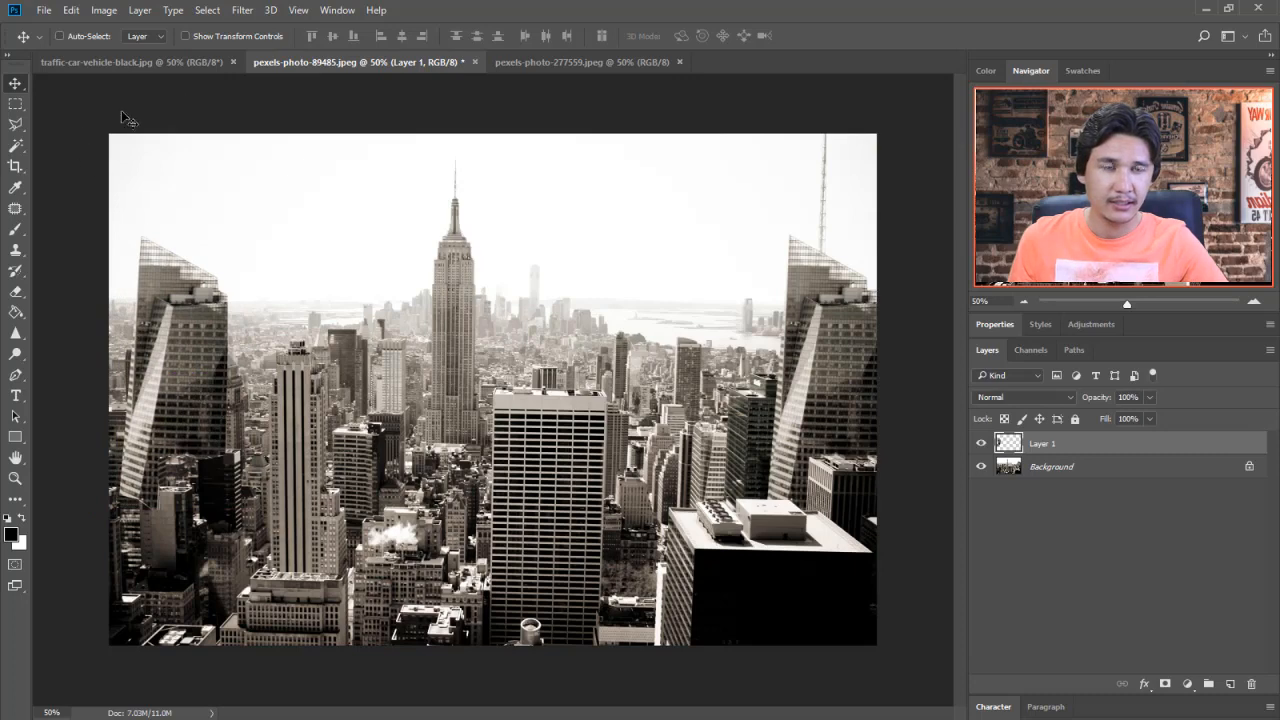
Step: Free-transform the skyscraper copy, shifting it slightly inward from the photo's left edge and flipping it horizontally
key(ctrl+t)
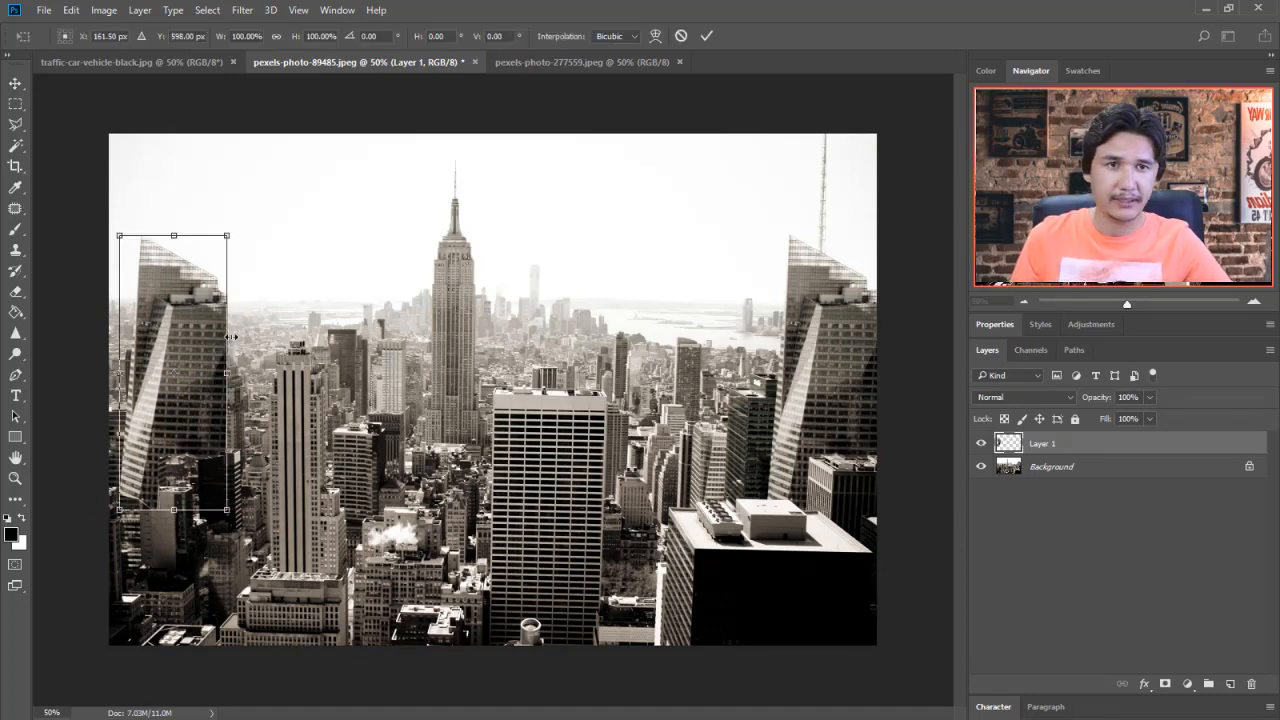
drag(197, 309, 254, 294)
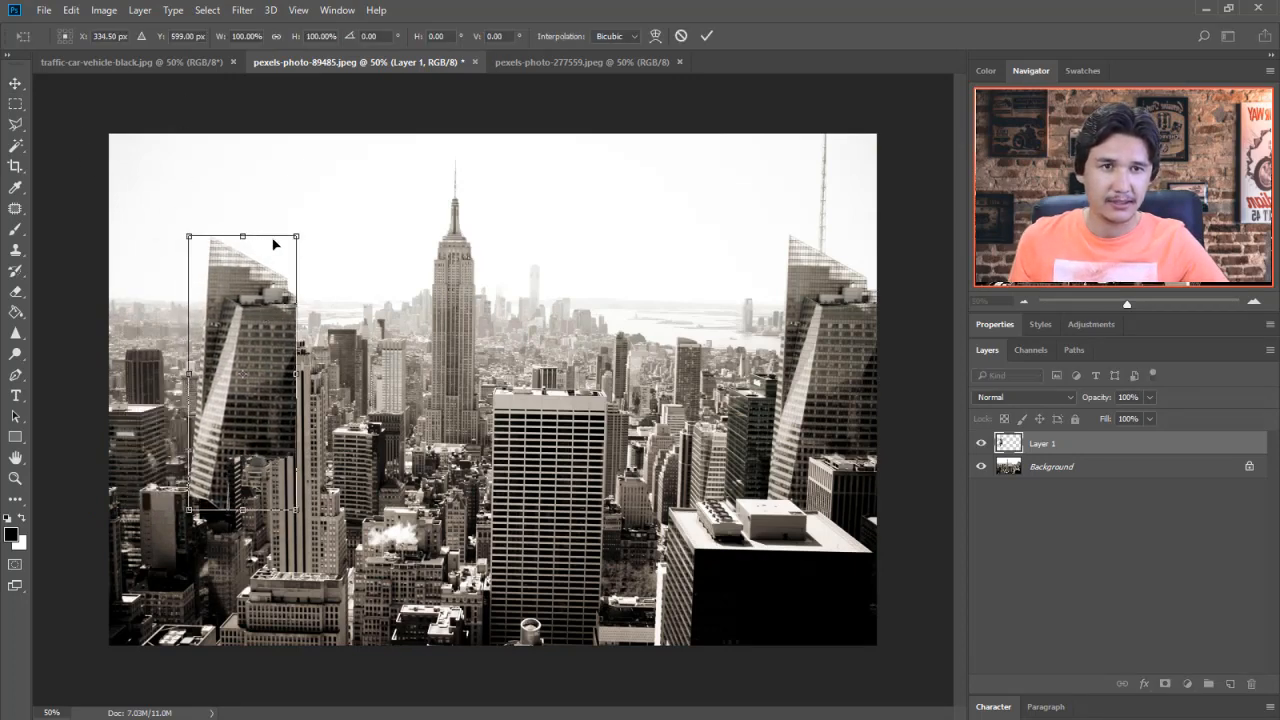
right_click(248, 312)
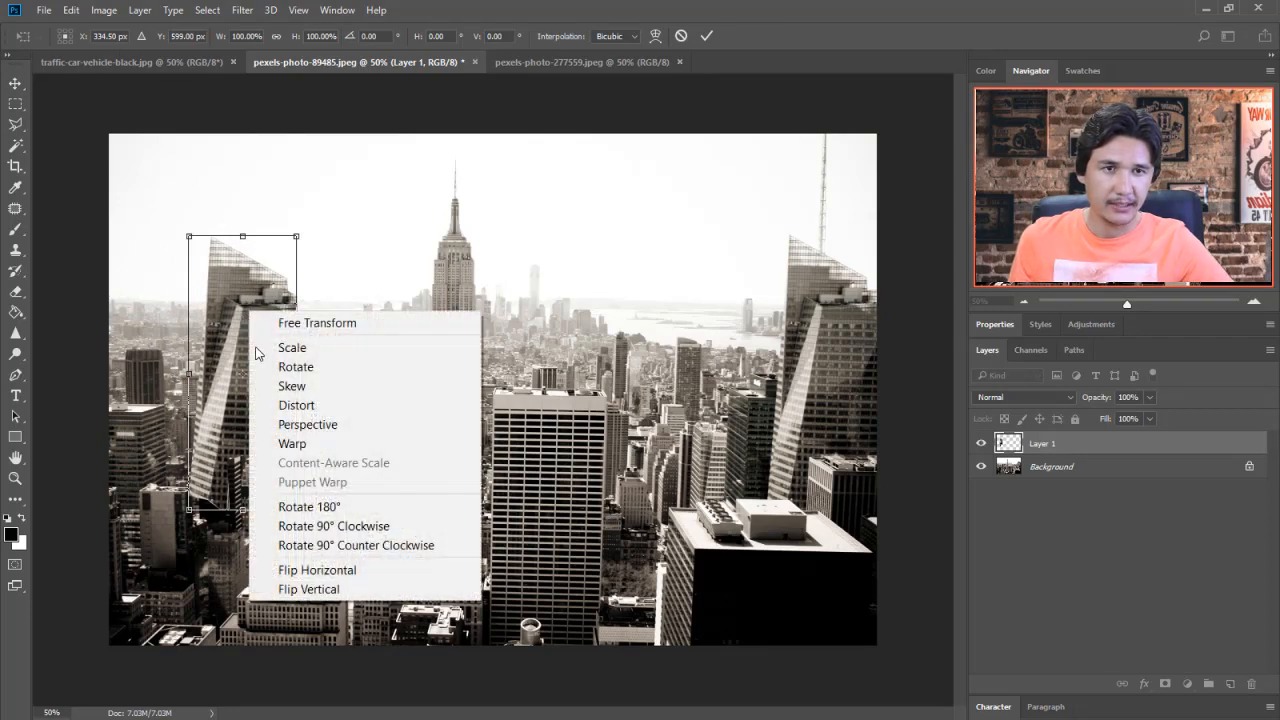
click(360, 576)
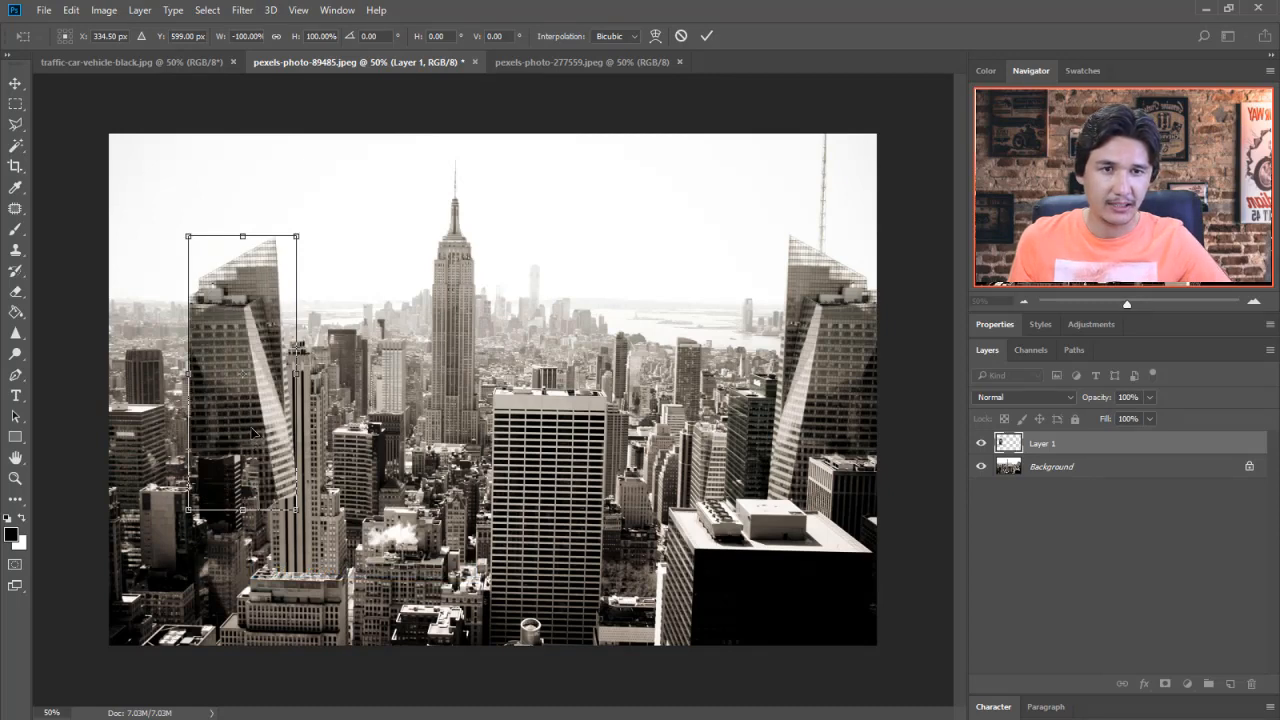
Step: Enlarge the flipped skyscraper proportionally to about 180% and fit it into the photo's lower-left corner
drag(255, 432, 166, 636)
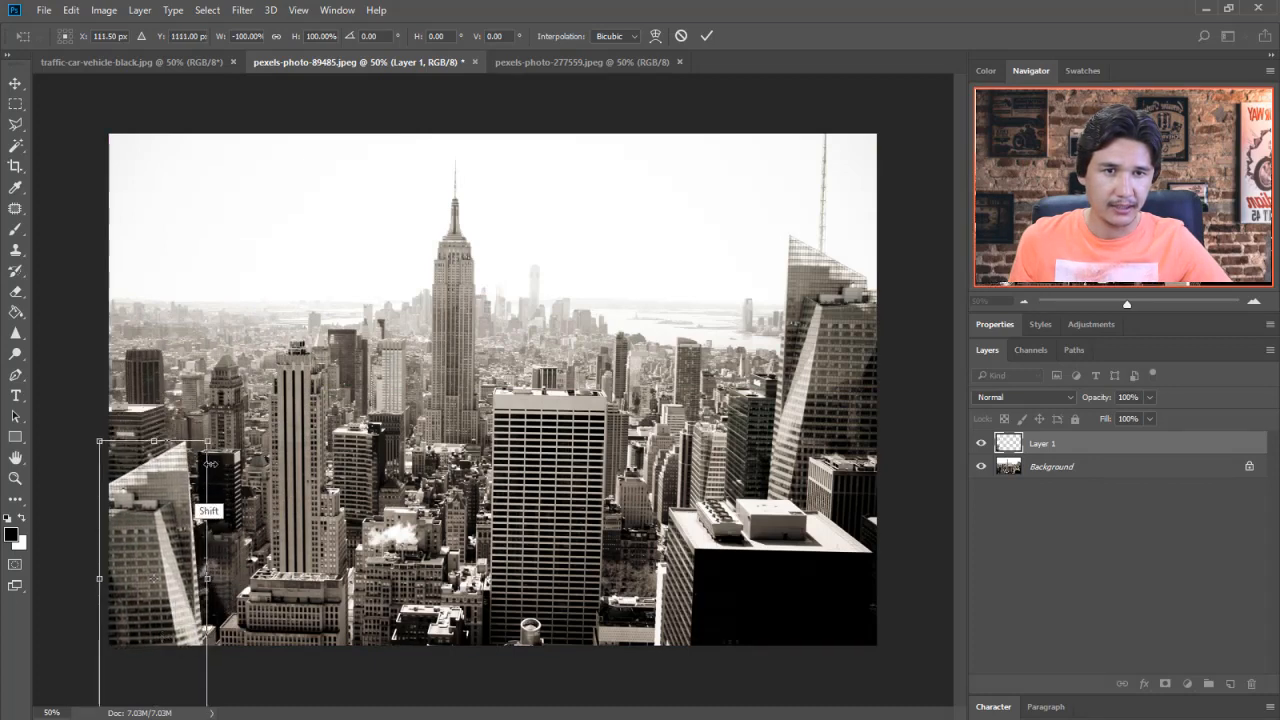
drag(208, 435, 297, 214)
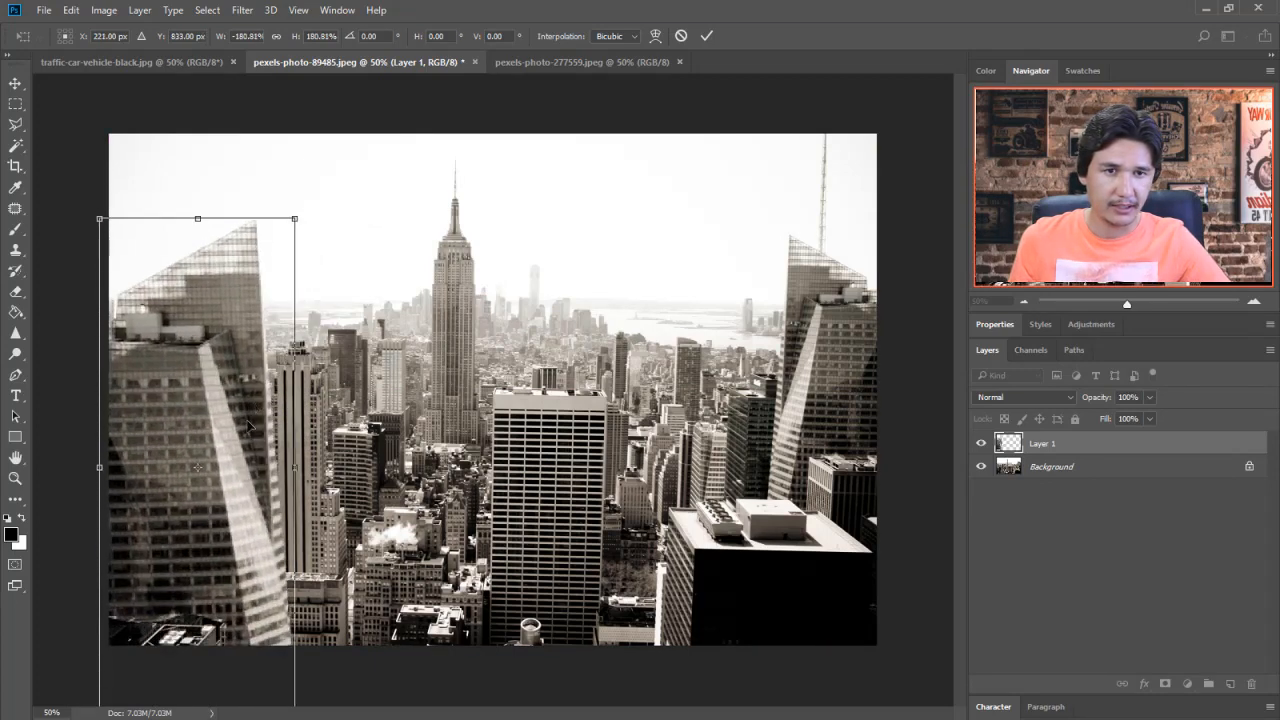
drag(249, 397, 232, 458)
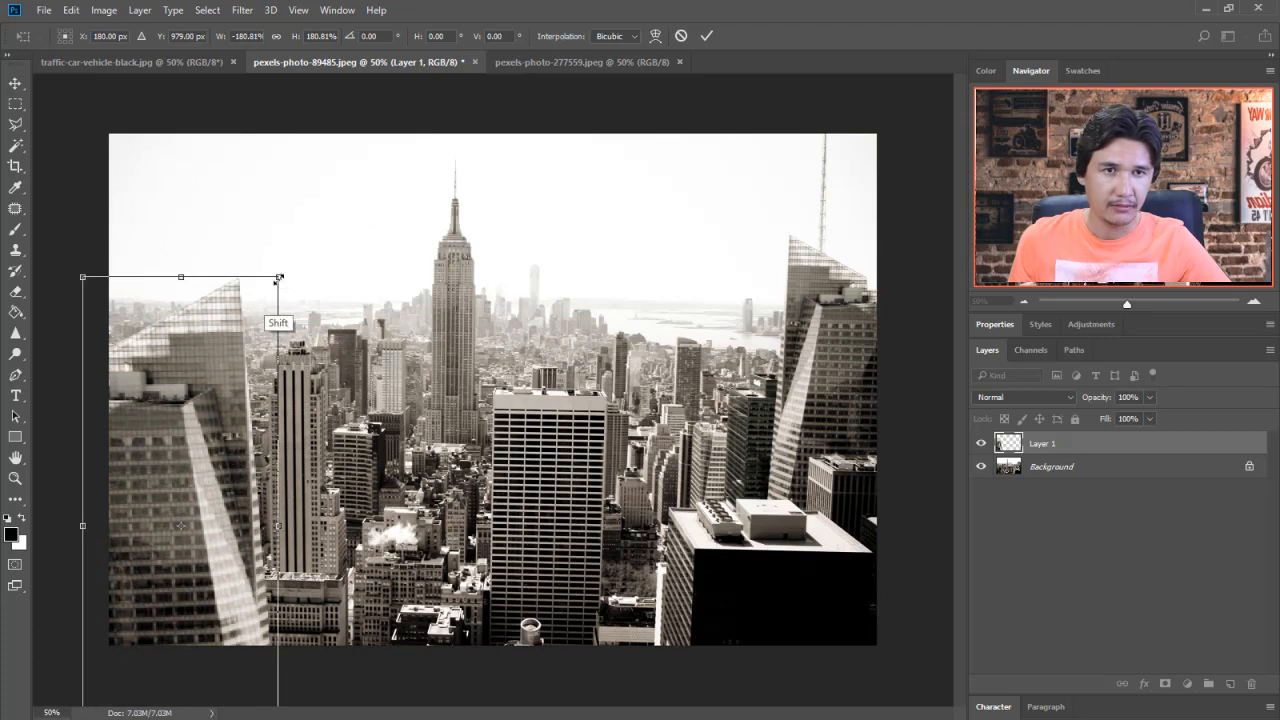
mouse_move(288, 292)
mouse_down()
mouse_move(236, 360)
mouse_move(275, 282)
mouse_move(266, 303)
mouse_up()
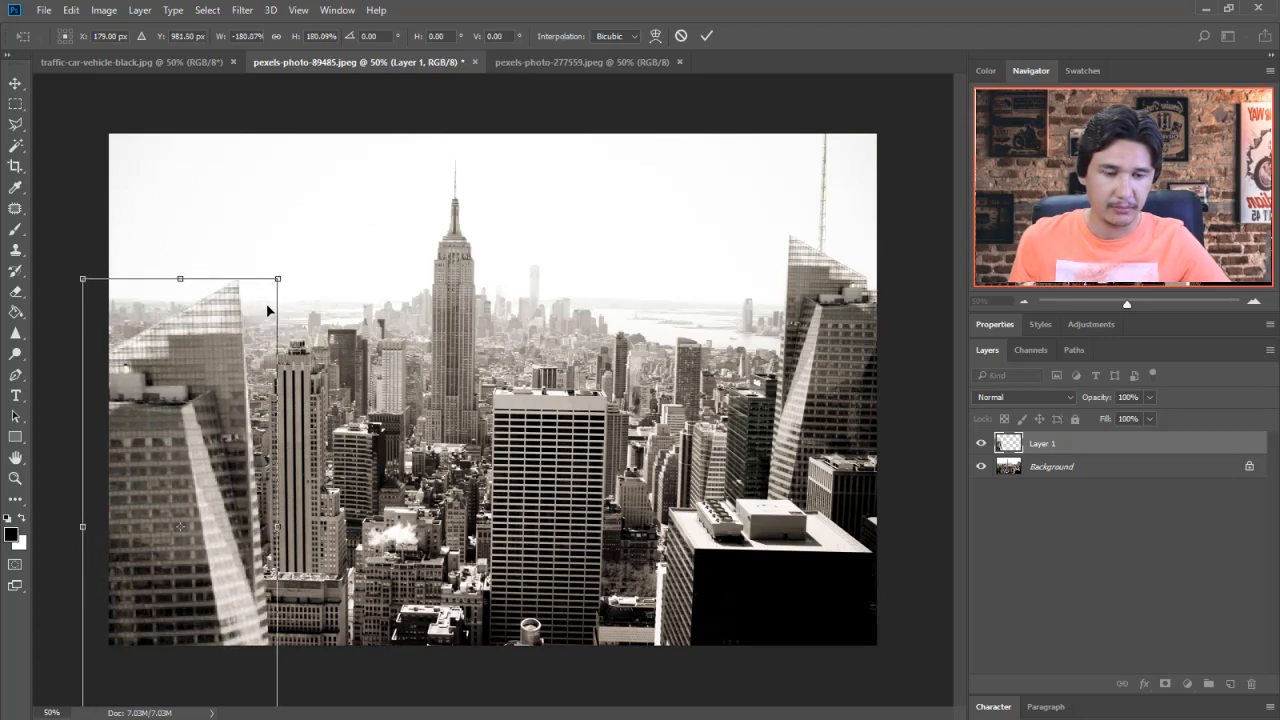
key(Return)
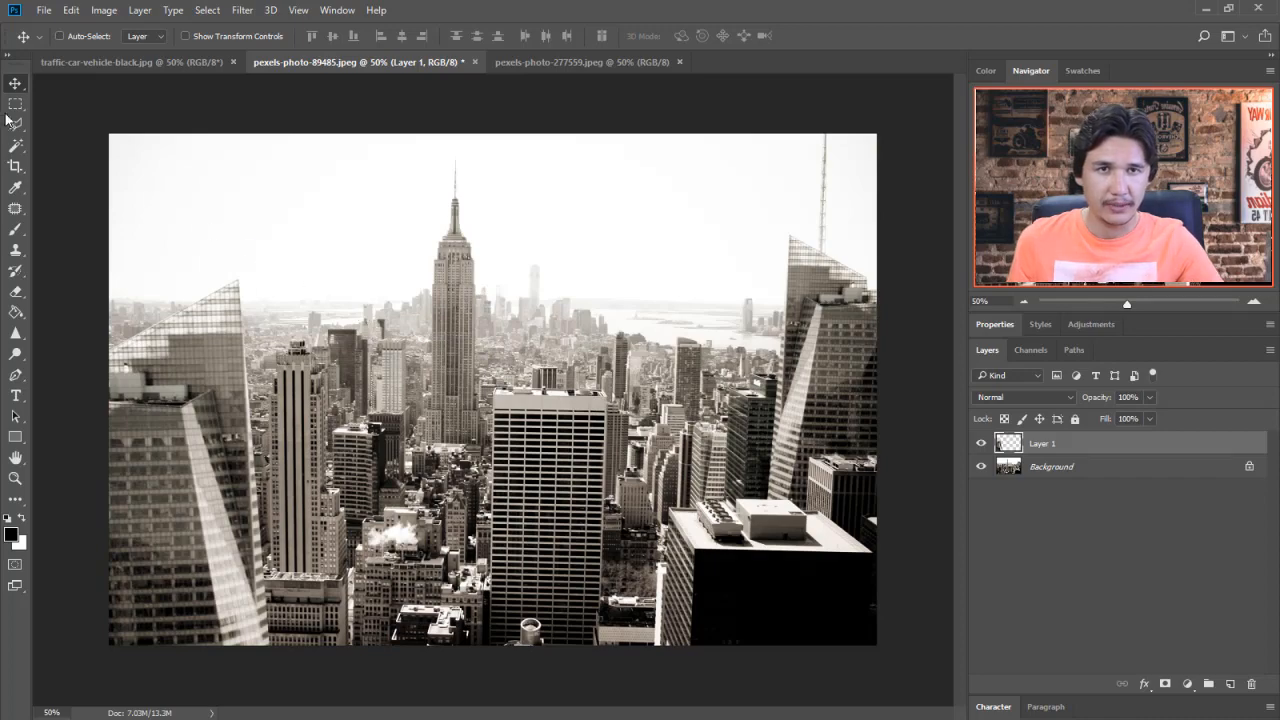
Step: Select the Empire State Building with a polygonal outline from the base of its antenna down to its foot
key(z)
click(476, 250)
click(476, 250)
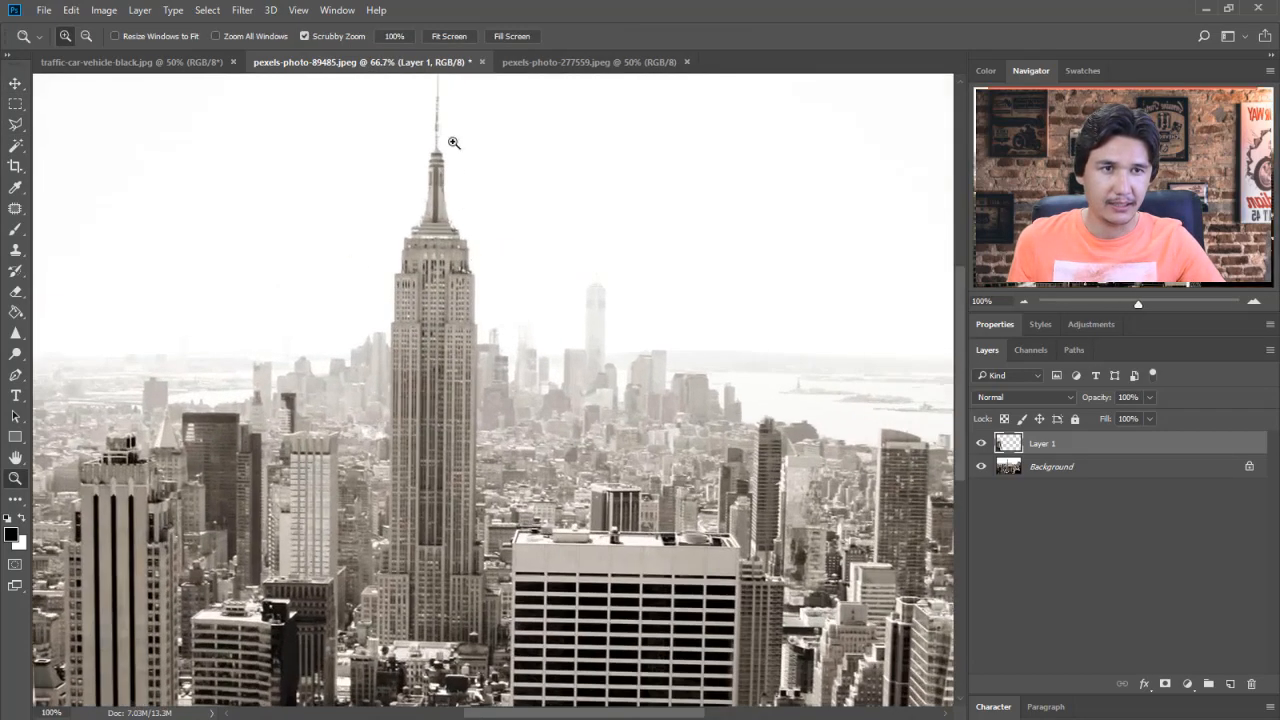
click(15, 121)
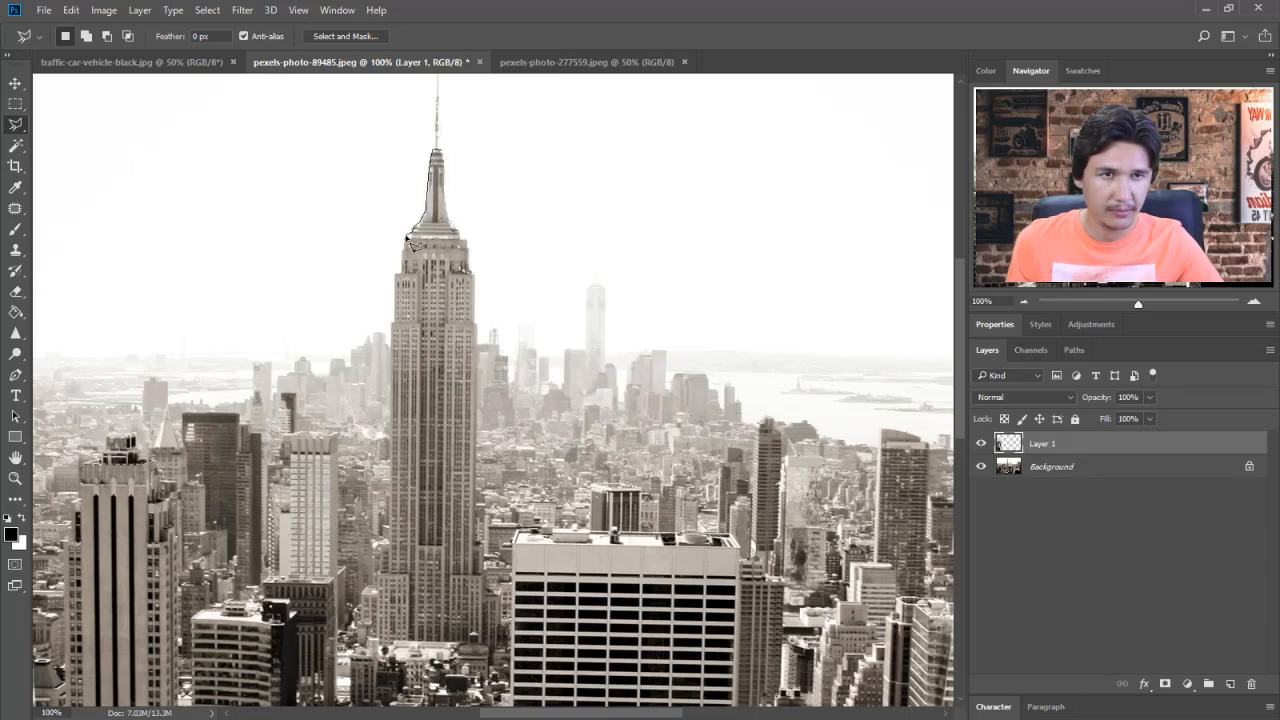
click(393, 327)
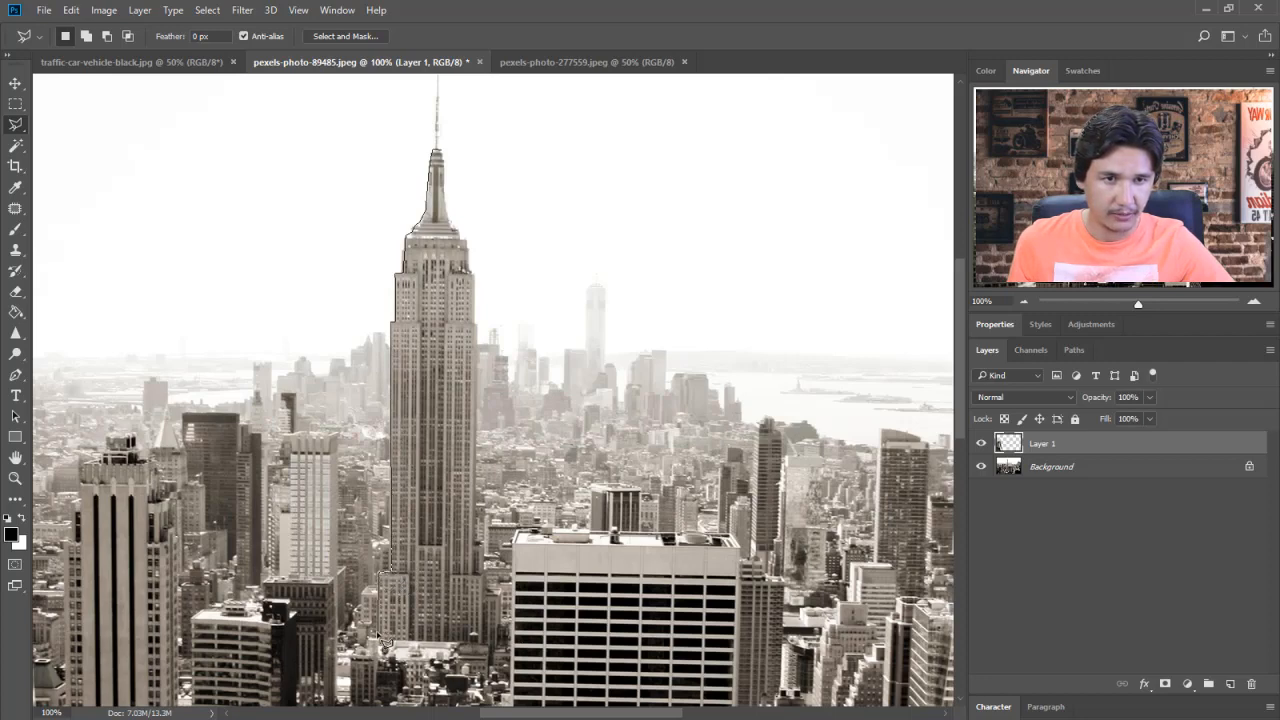
click(482, 637)
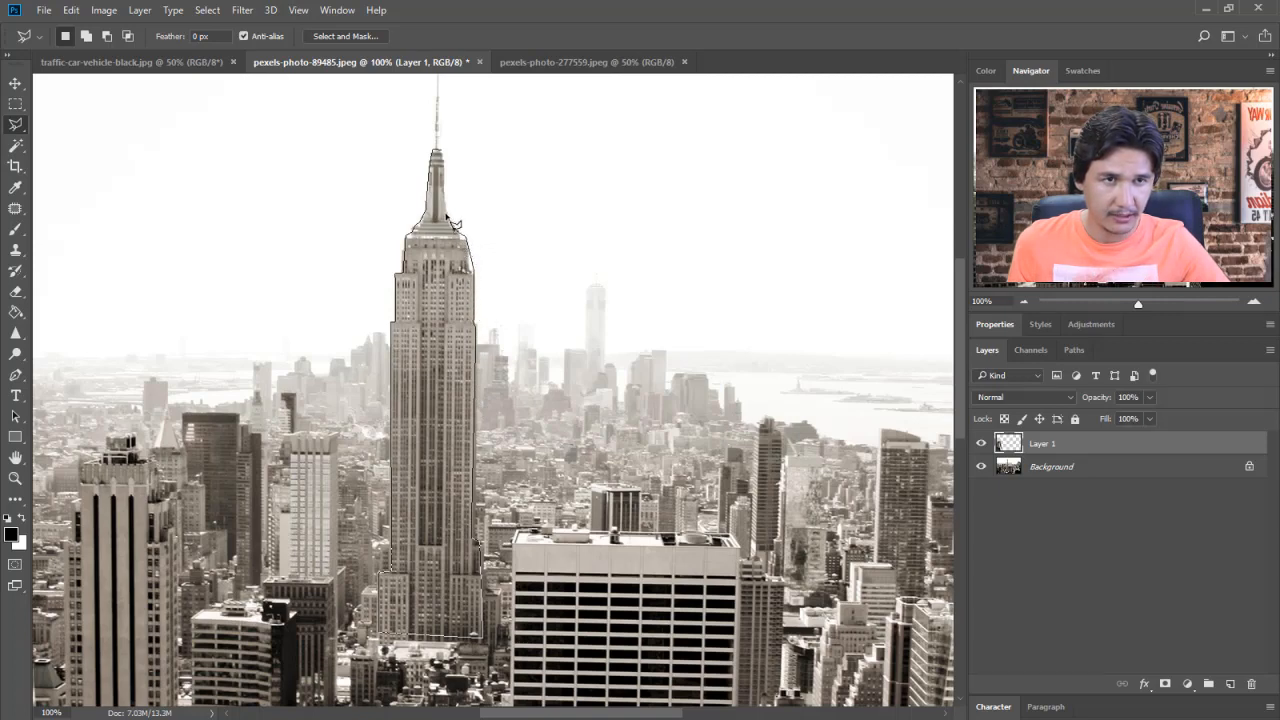
click(437, 152)
Step: Duplicate the selected Empire State Building from the Background layer onto its own layer
key(z)
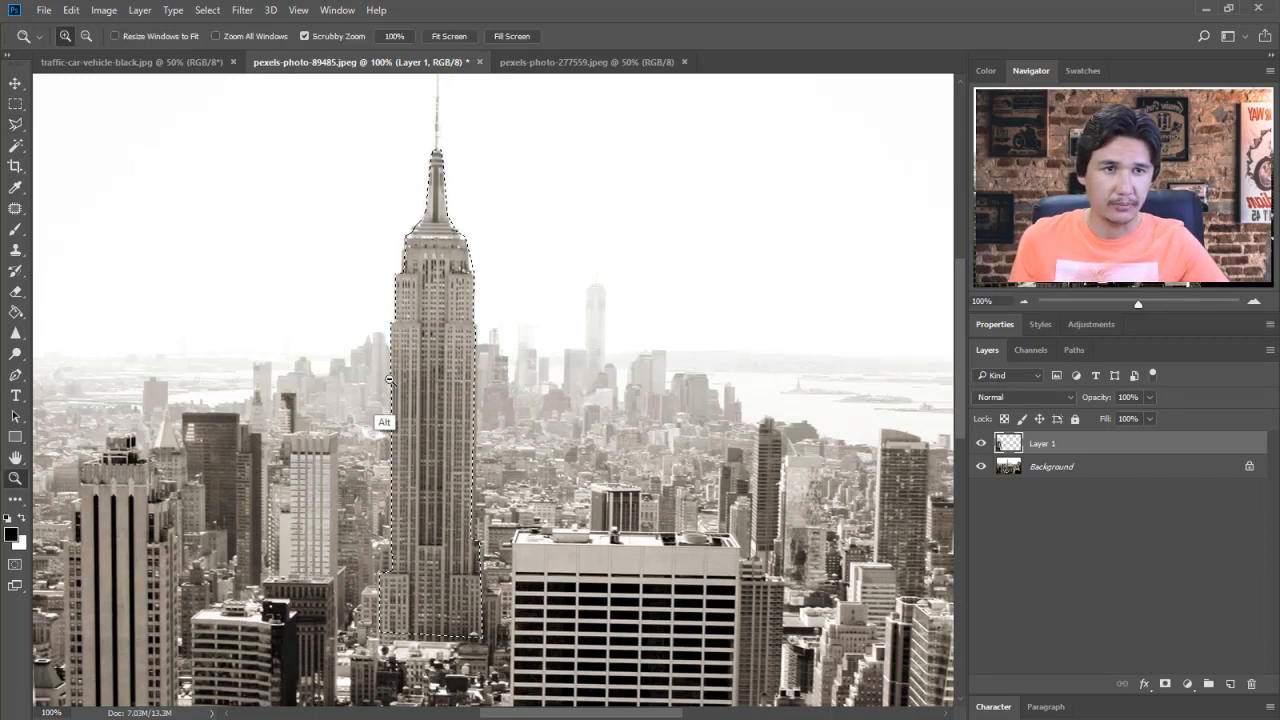
alt+click(389, 378)
alt+click(463, 370)
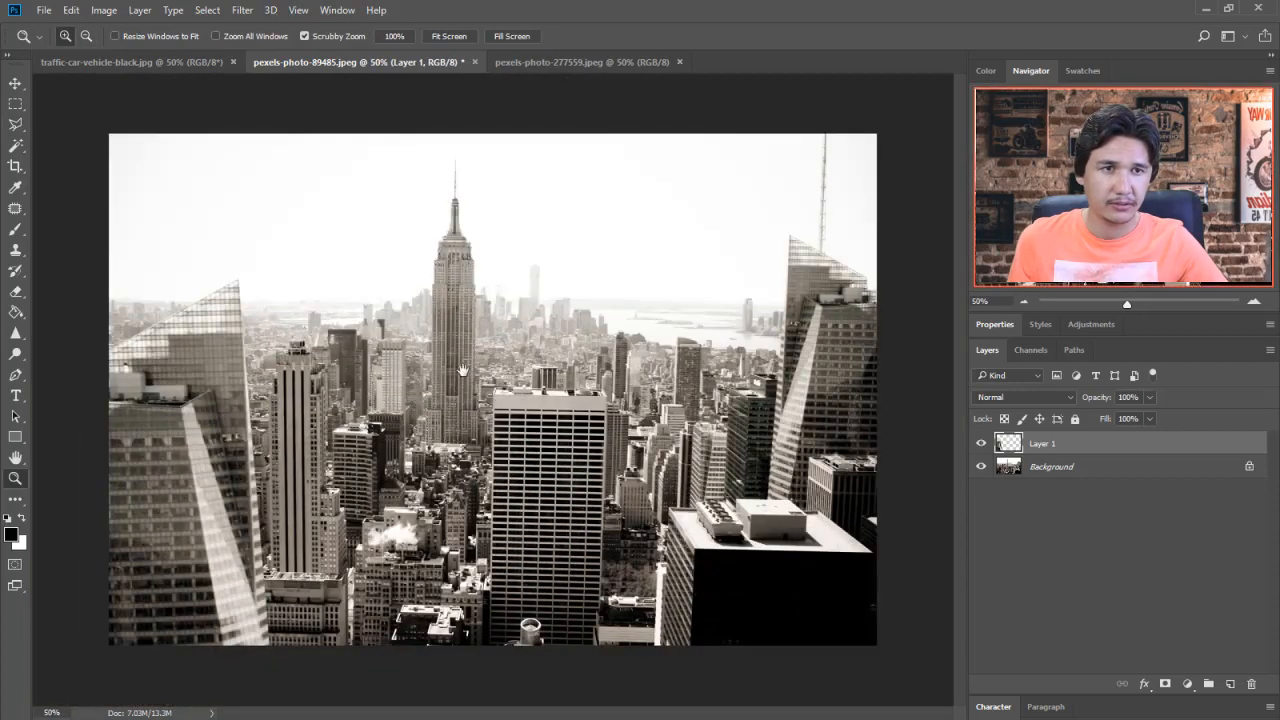
click(15, 83)
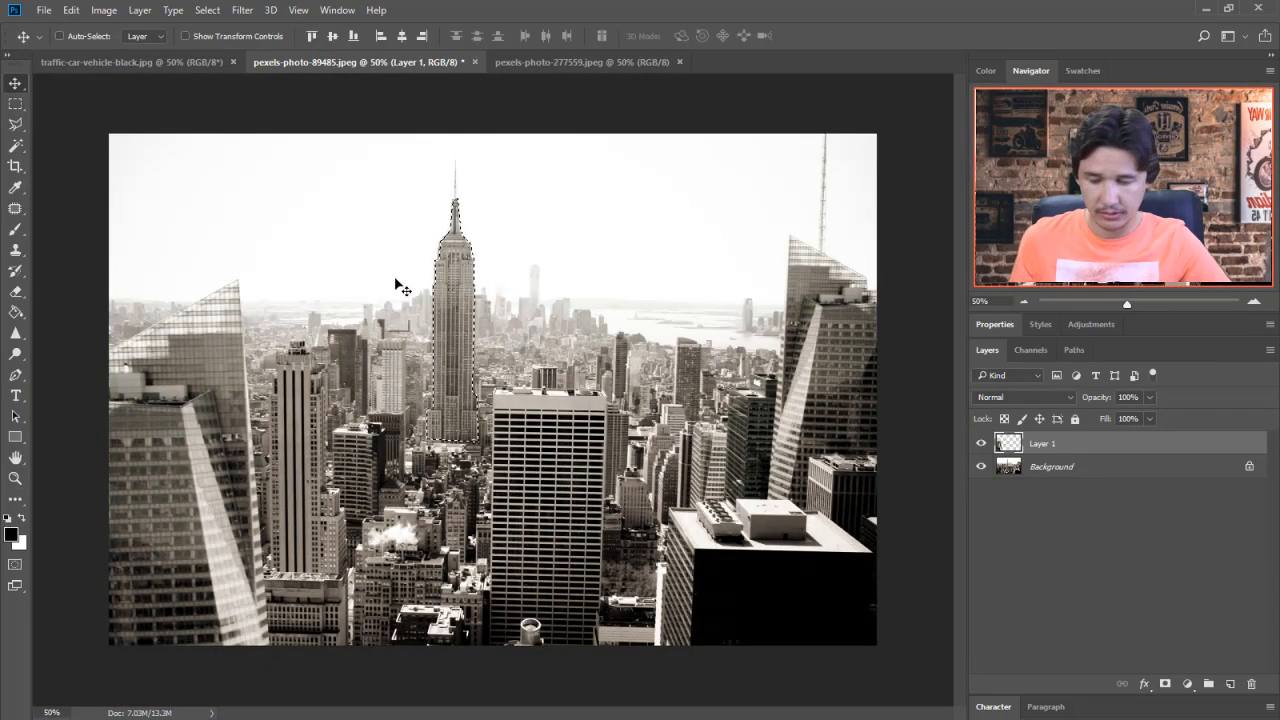
key(ctrl+c)
click(646, 286)
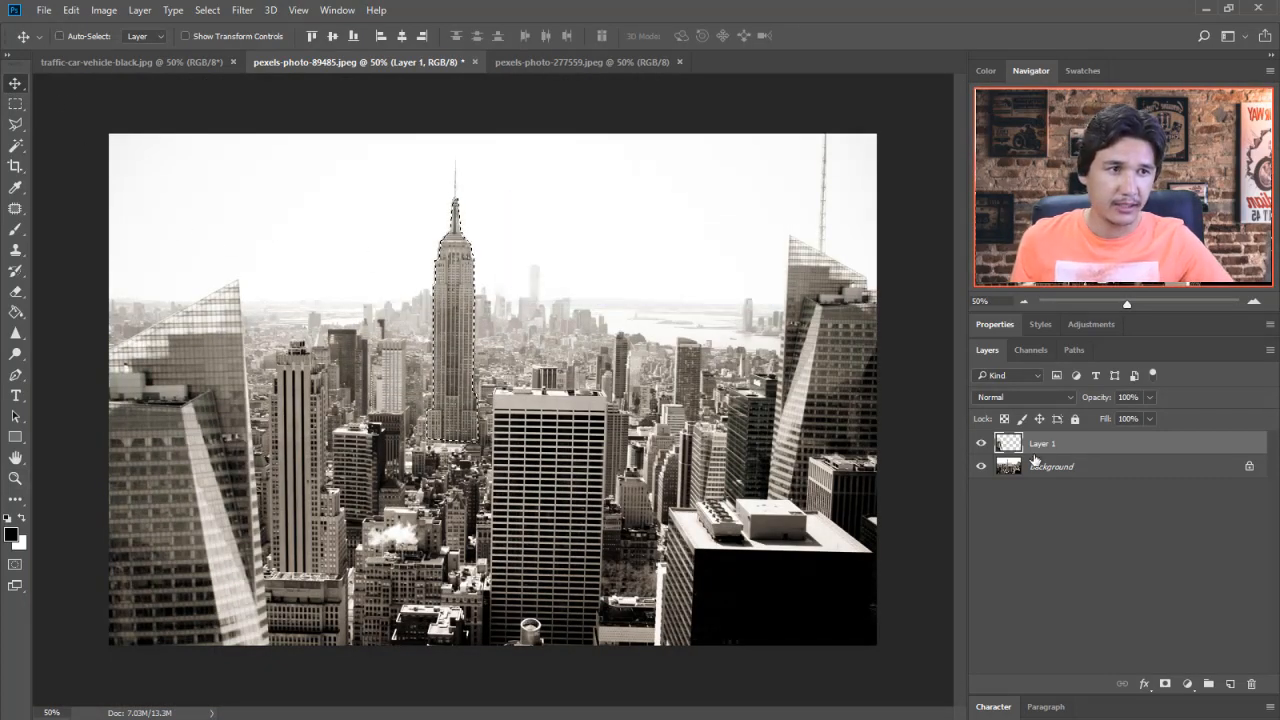
click(1034, 463)
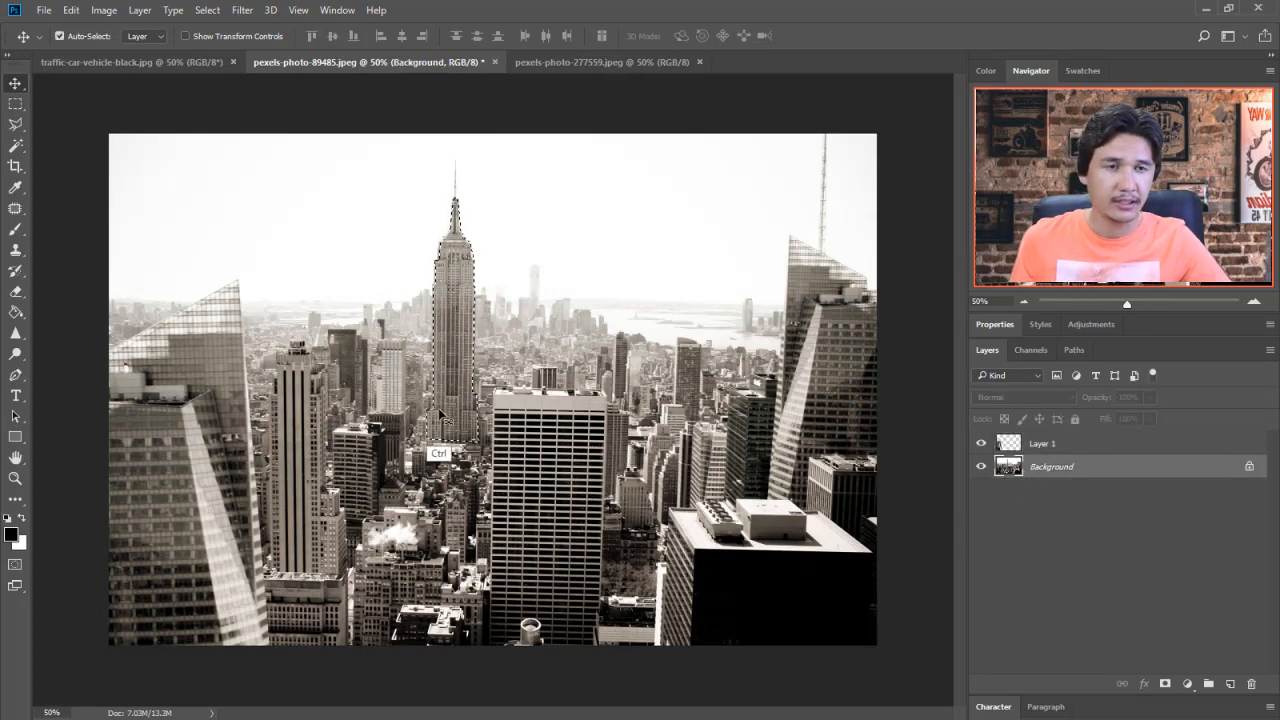
key(ctrl+j)
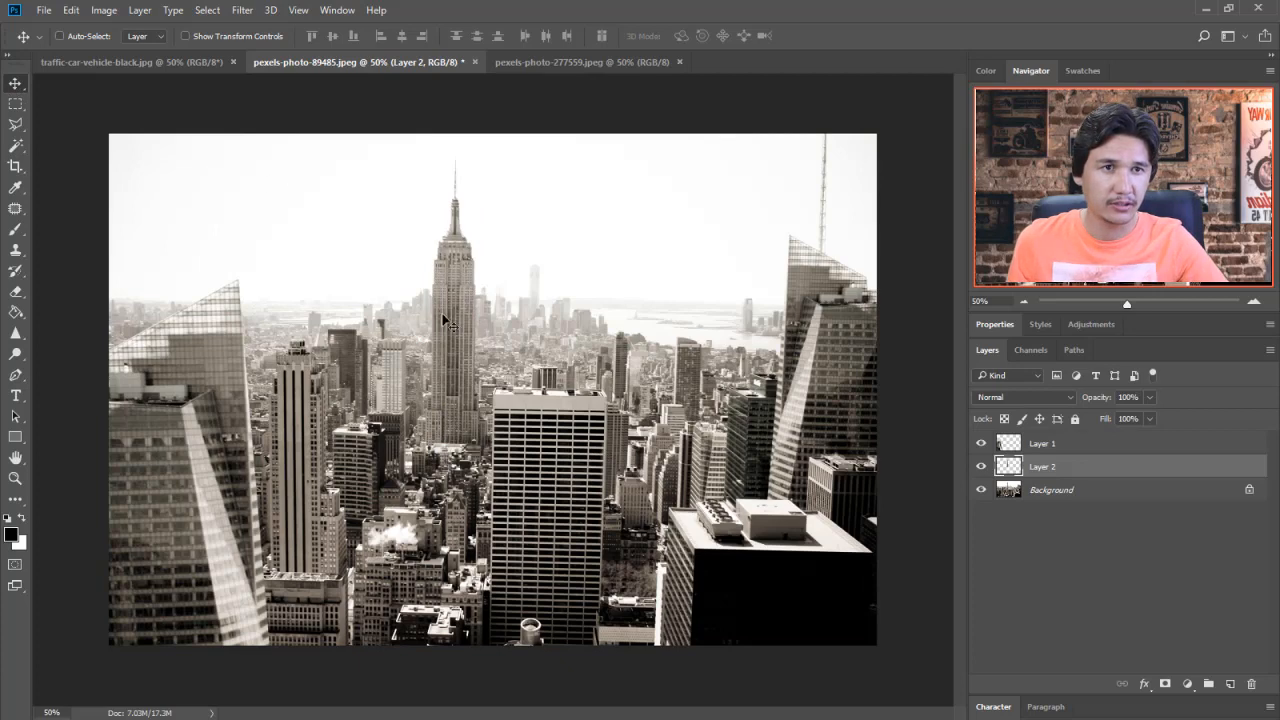
Step: Scale the Empire State Building copy to about 51% and place it among the distant buildings to the right of the original
drag(426, 328, 557, 257)
key(ctrl+t)
drag(563, 138, 646, 318)
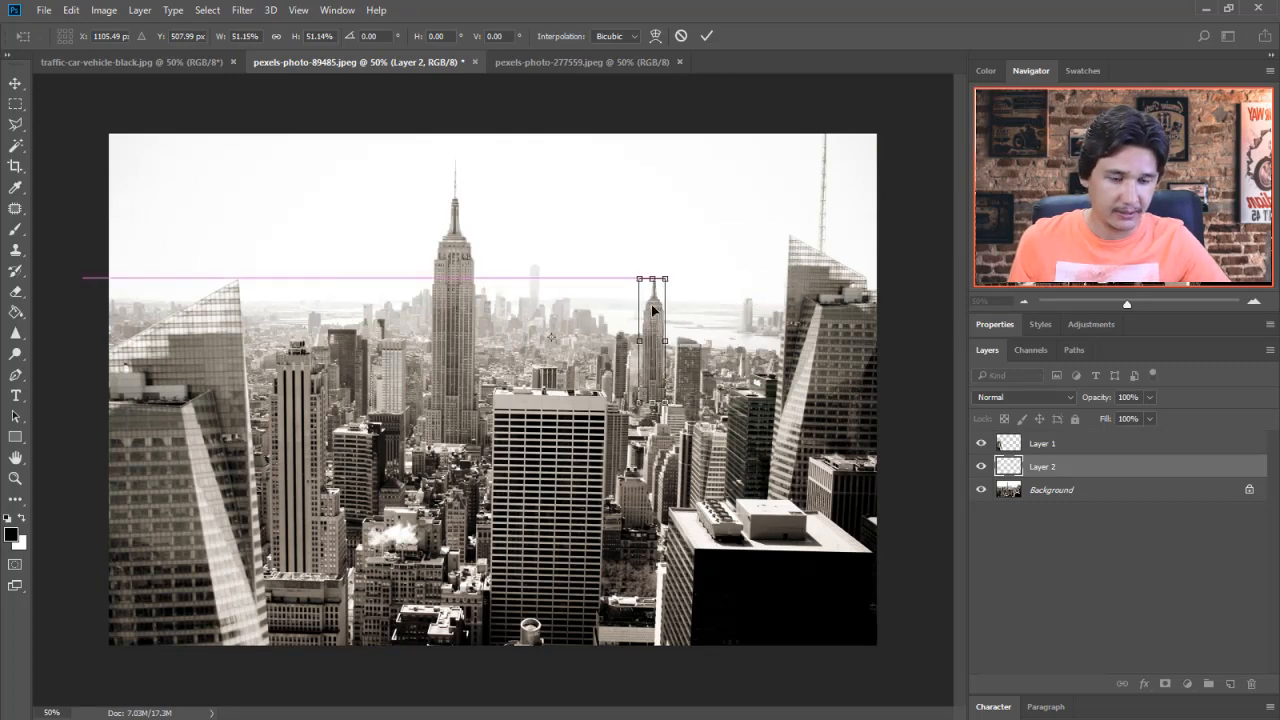
key(Return)
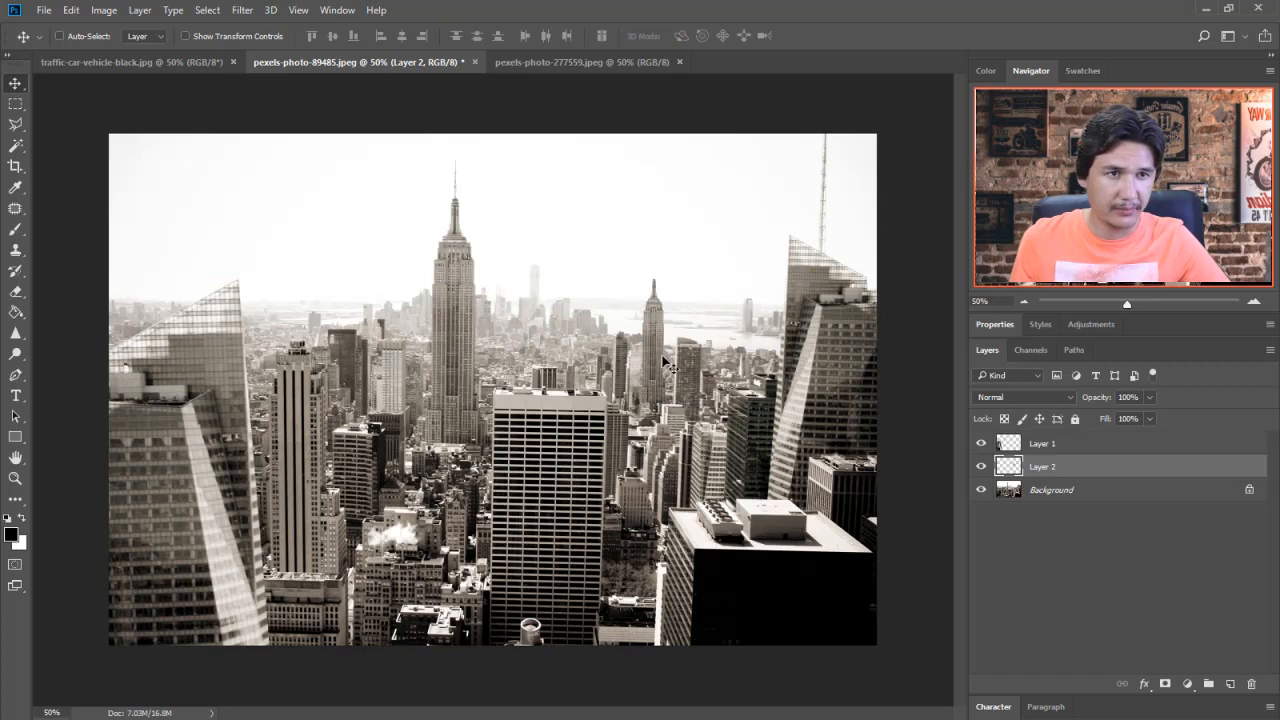
drag(660, 368, 662, 383)
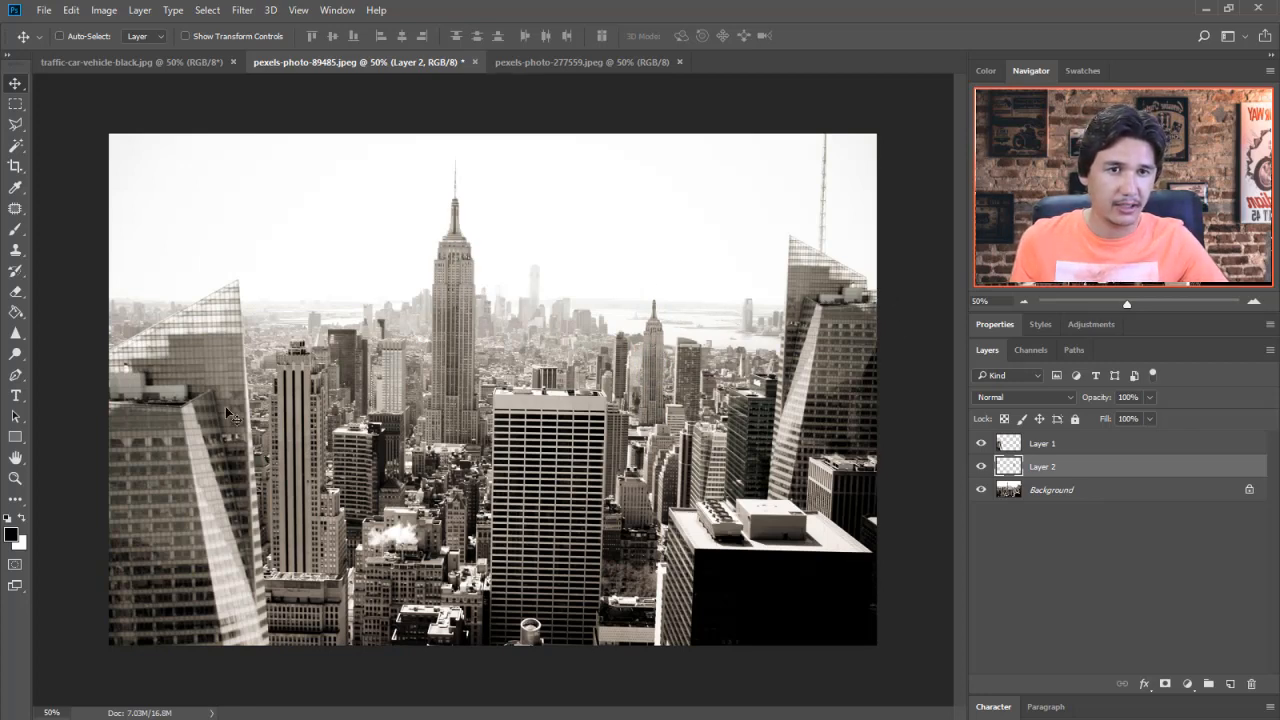
Step: Target the flipped skyscraper's layer, try moving the copy toward the Empire State Building, and undo the move
right_click(212, 432)
click(240, 436)
drag(240, 436, 341, 336)
key(ctrl+z)
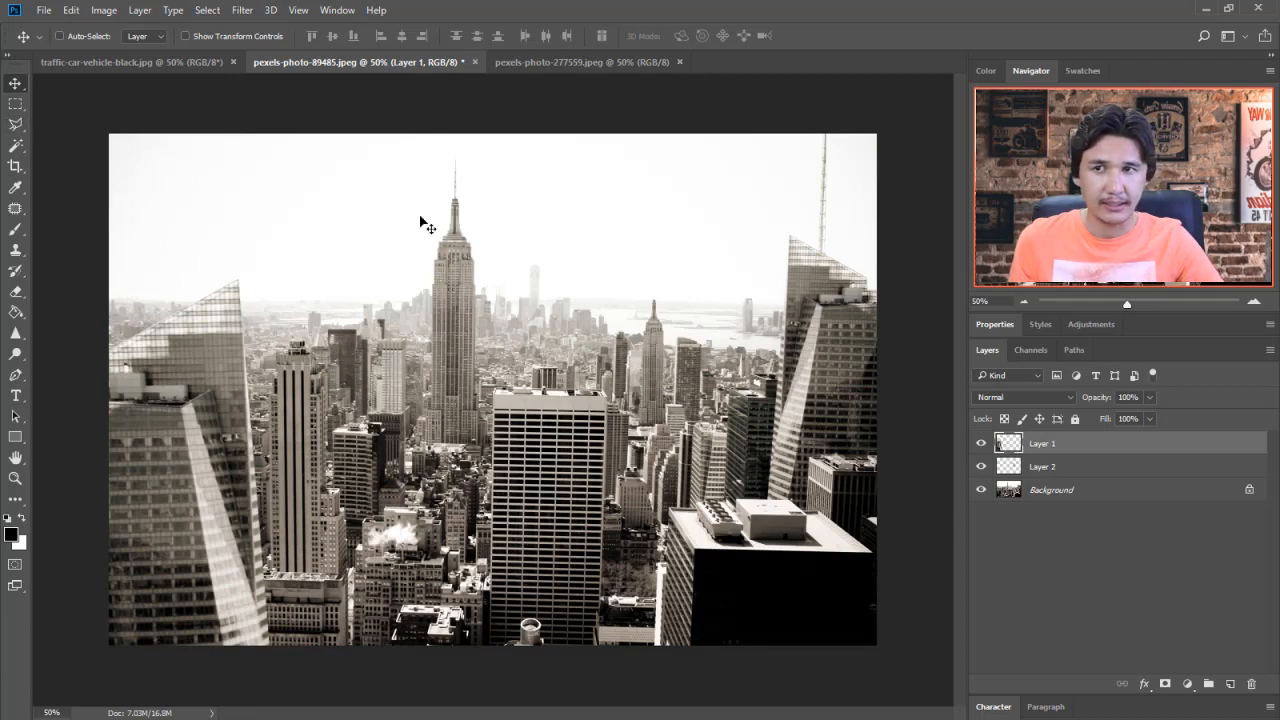
Step: In pexels-photo-277559.jpeg, select the yellow door with its frame and stone steps using a polygonal outline
click(525, 66)
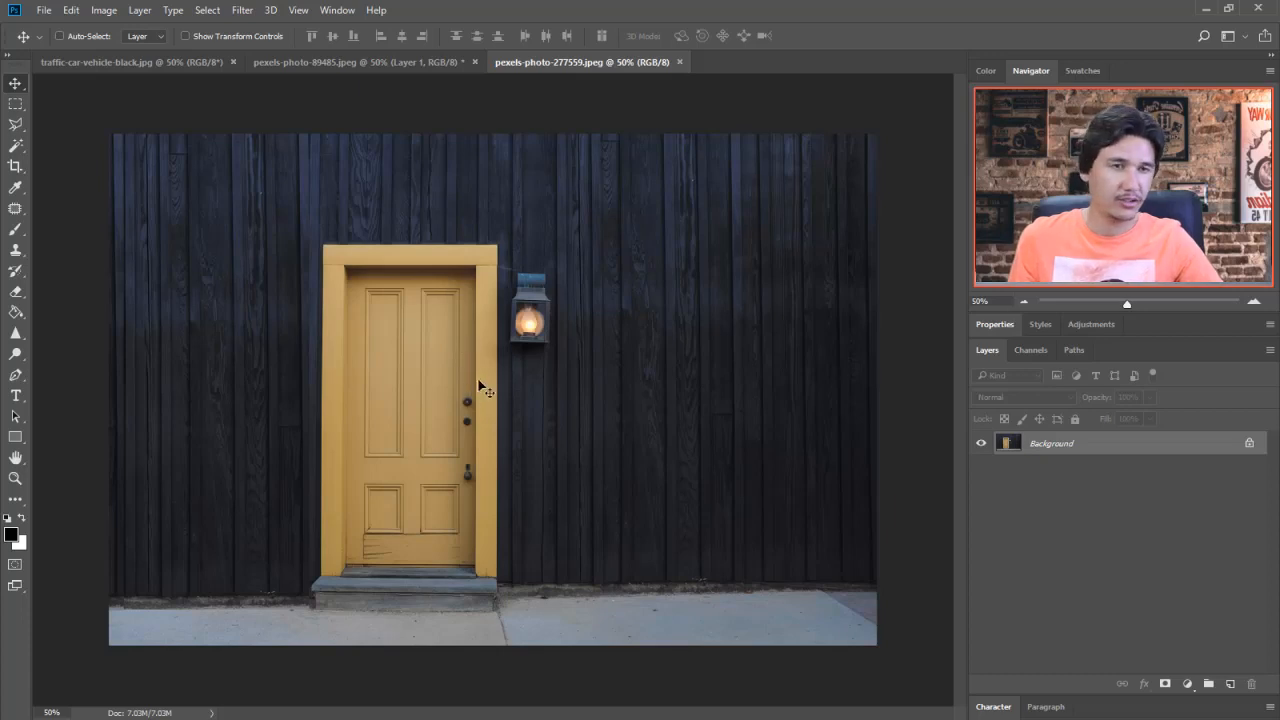
click(15, 124)
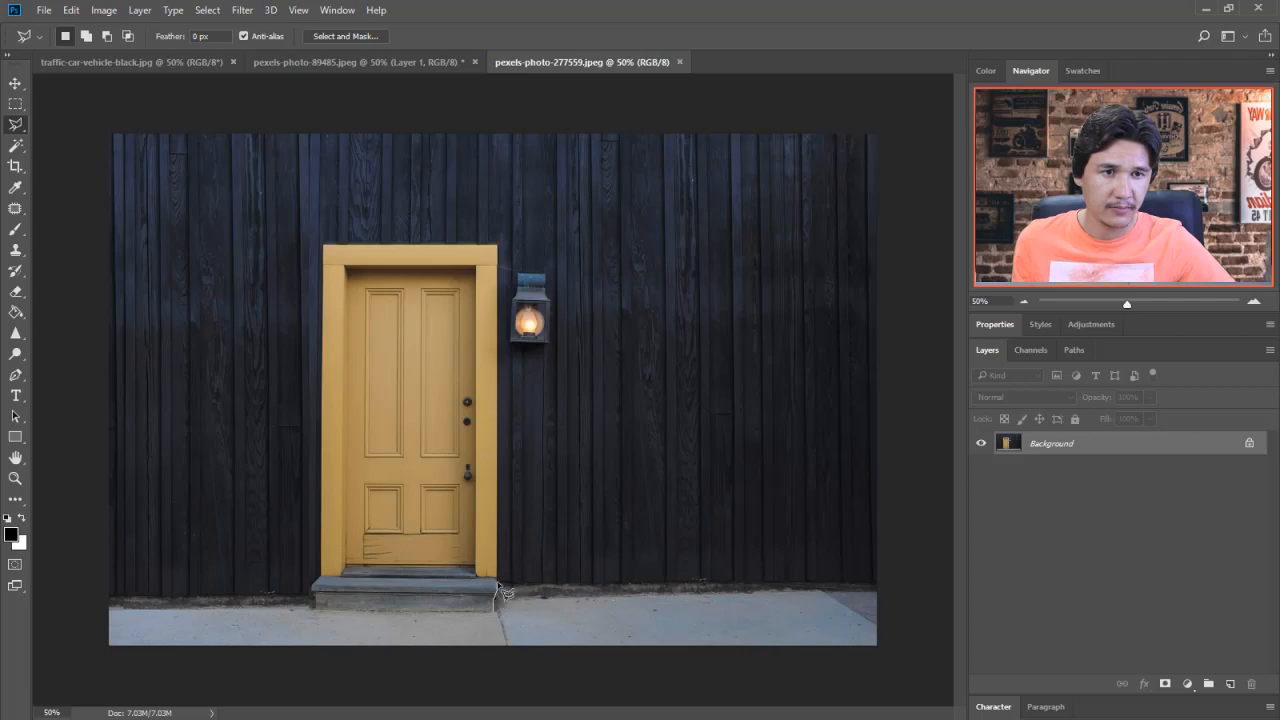
click(496, 244)
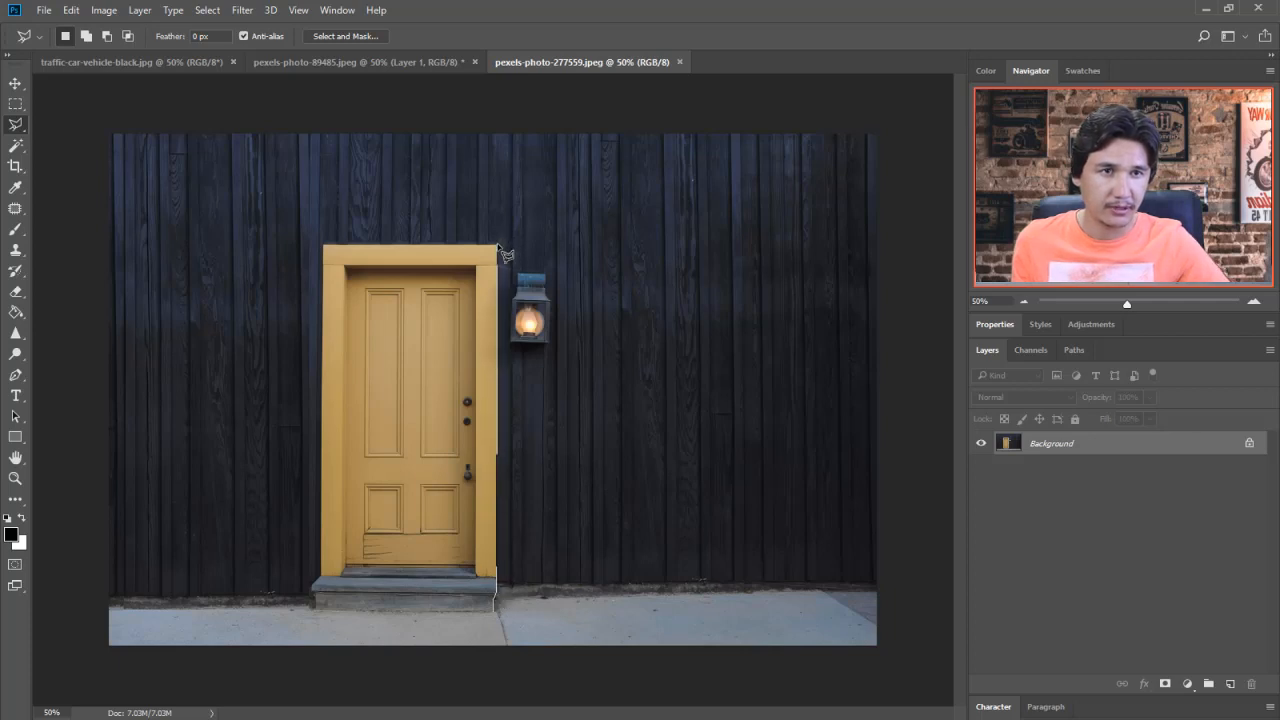
click(322, 245)
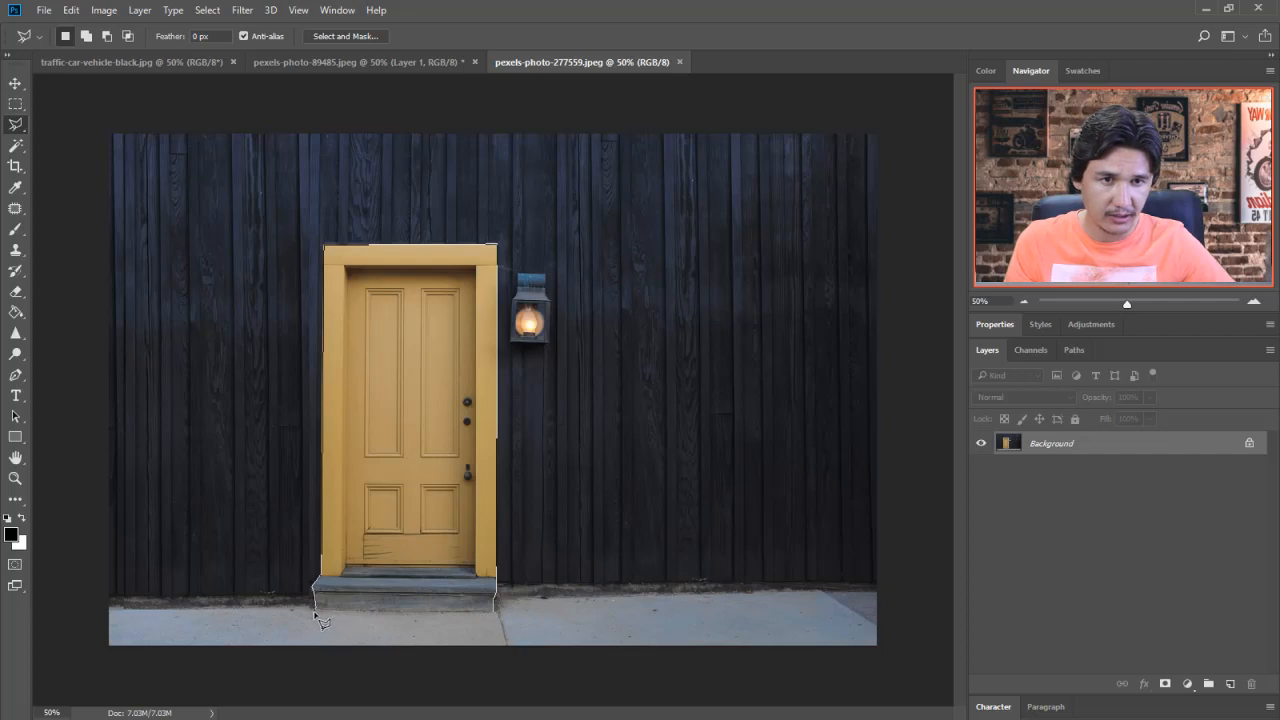
double_click(494, 607)
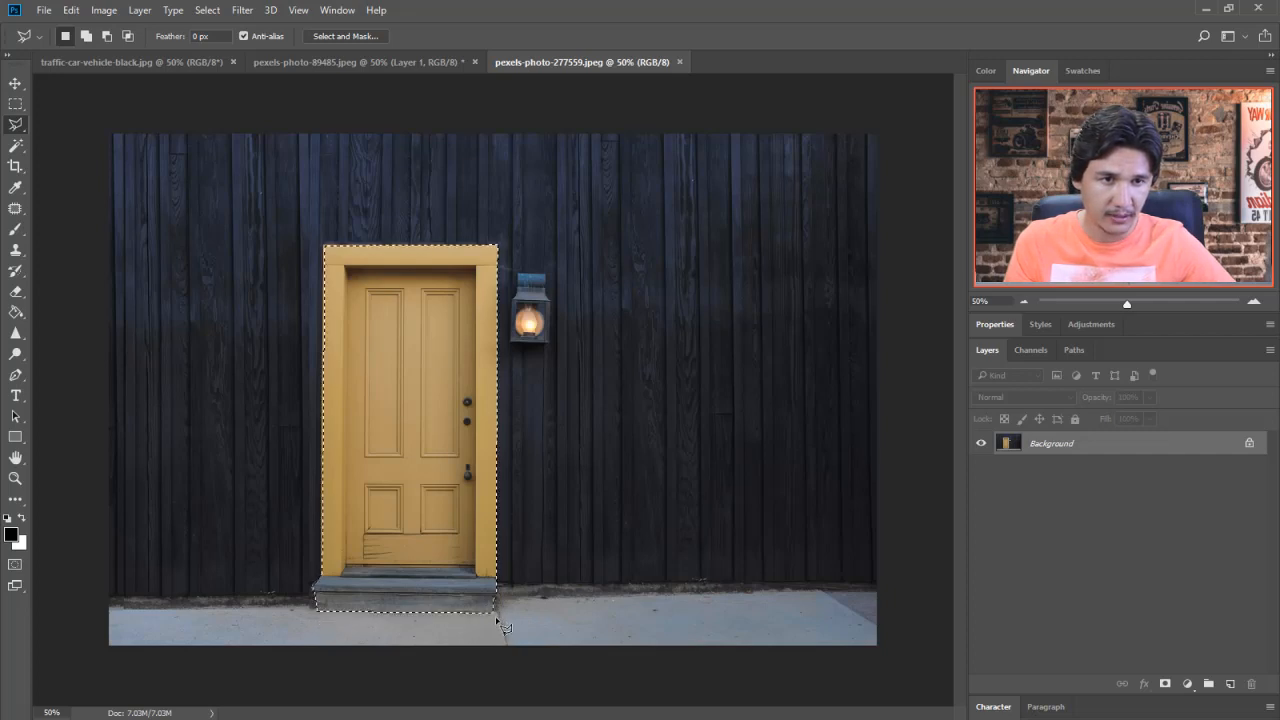
Step: Duplicate the selected door onto its own layer and move the copy just right of the wall lamp, level with the original
key(ctrl+j)
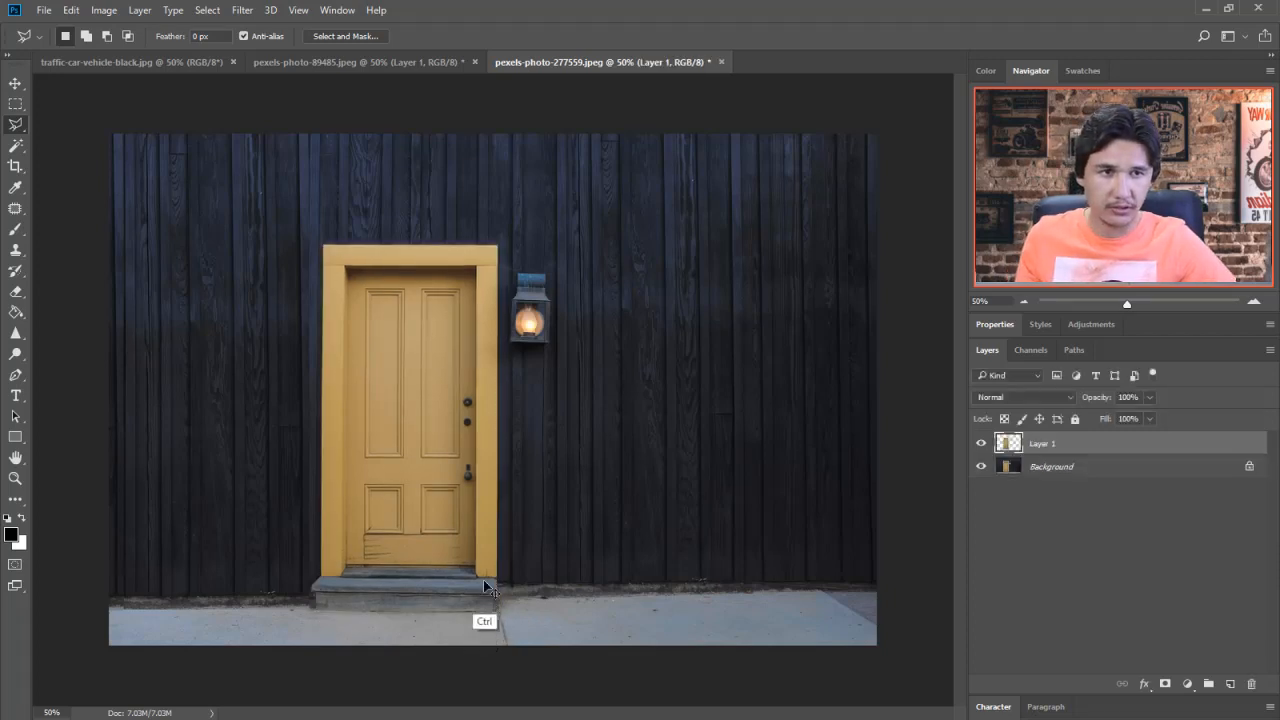
click(15, 83)
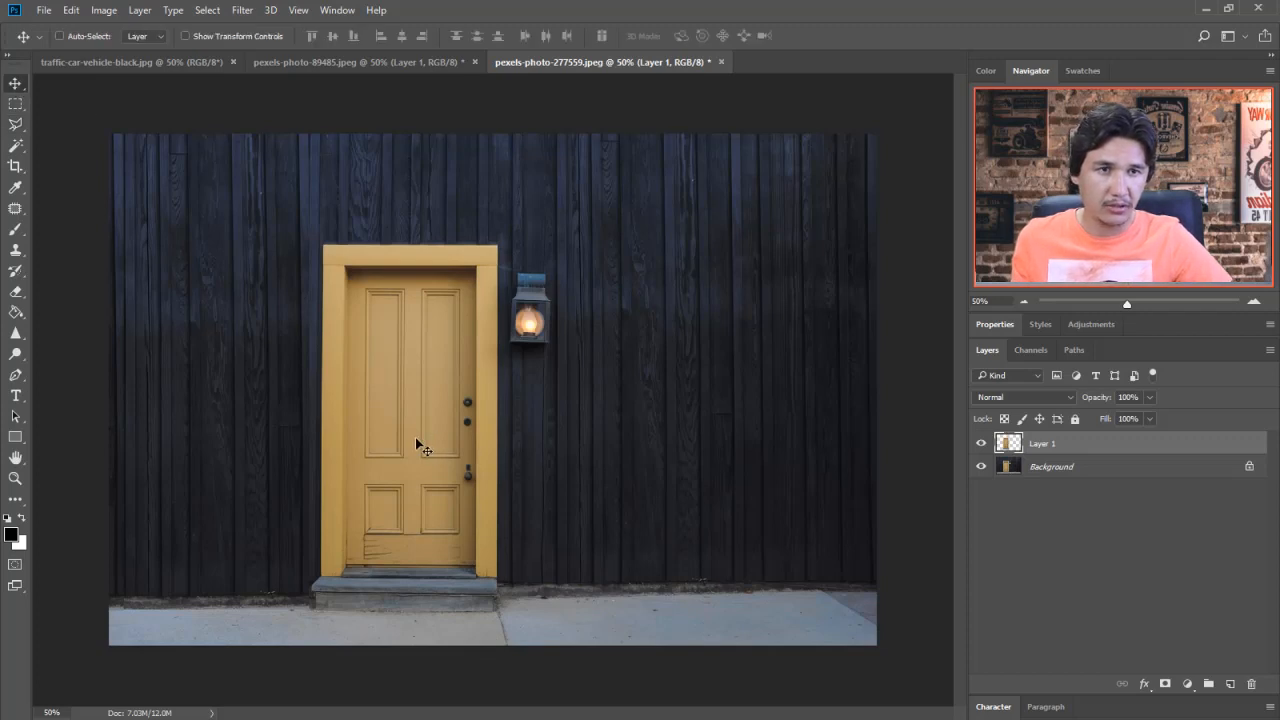
mouse_move(430, 449)
mouse_down()
mouse_move(792, 440)
mouse_move(766, 441)
mouse_up()
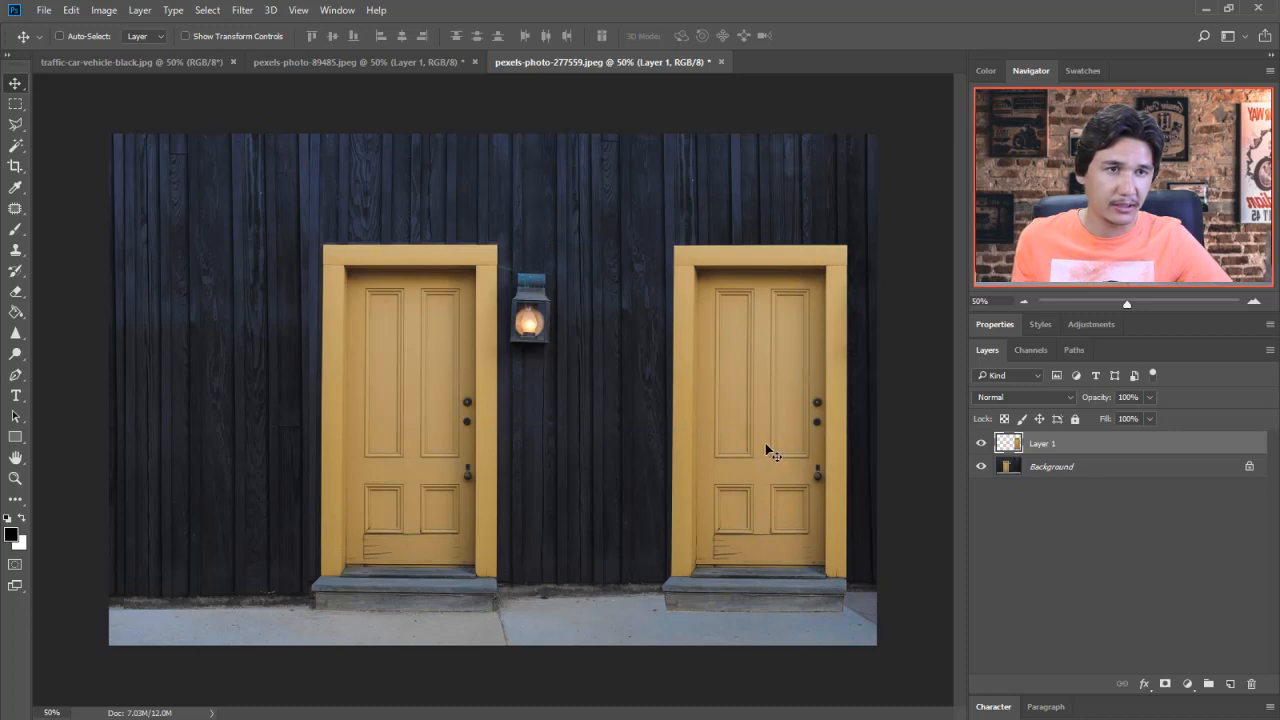
drag(735, 436, 623, 437)
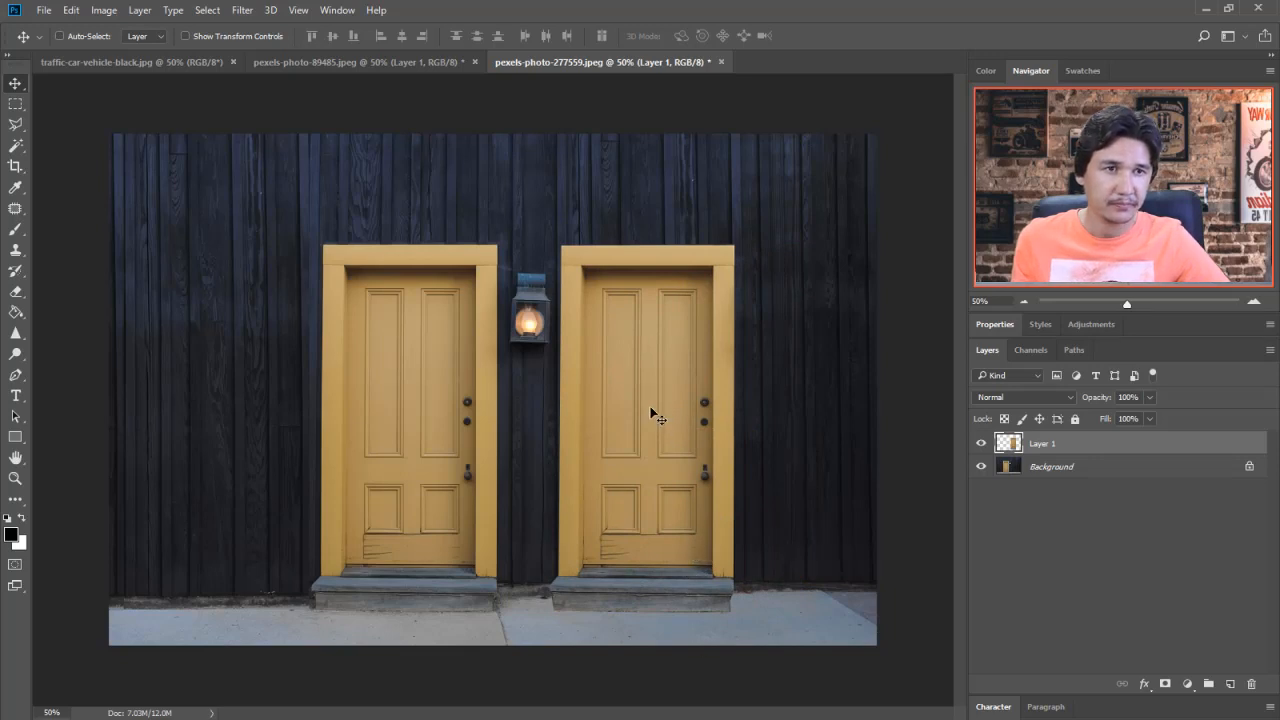
mouse_move(654, 416)
mouse_down()
mouse_move(669, 411)
mouse_move(655, 409)
mouse_up()
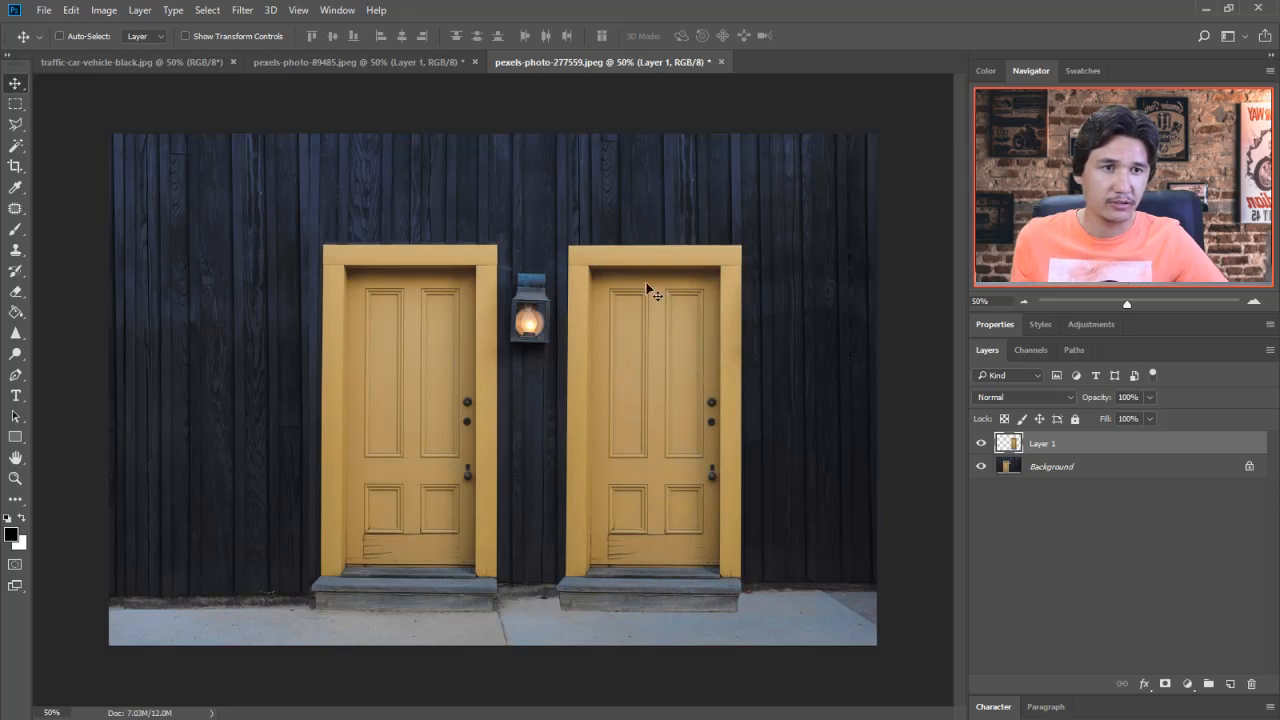